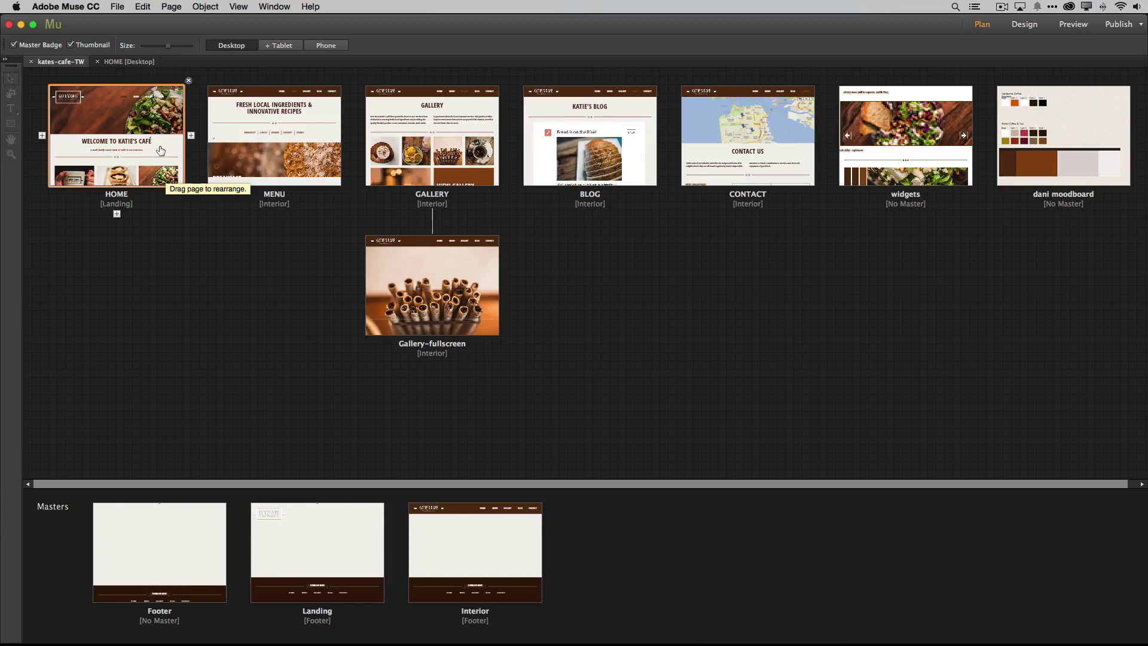
# Step: Open the MENU page for editing from its thumbnail
pyautogui.doubleClick(314, 136)
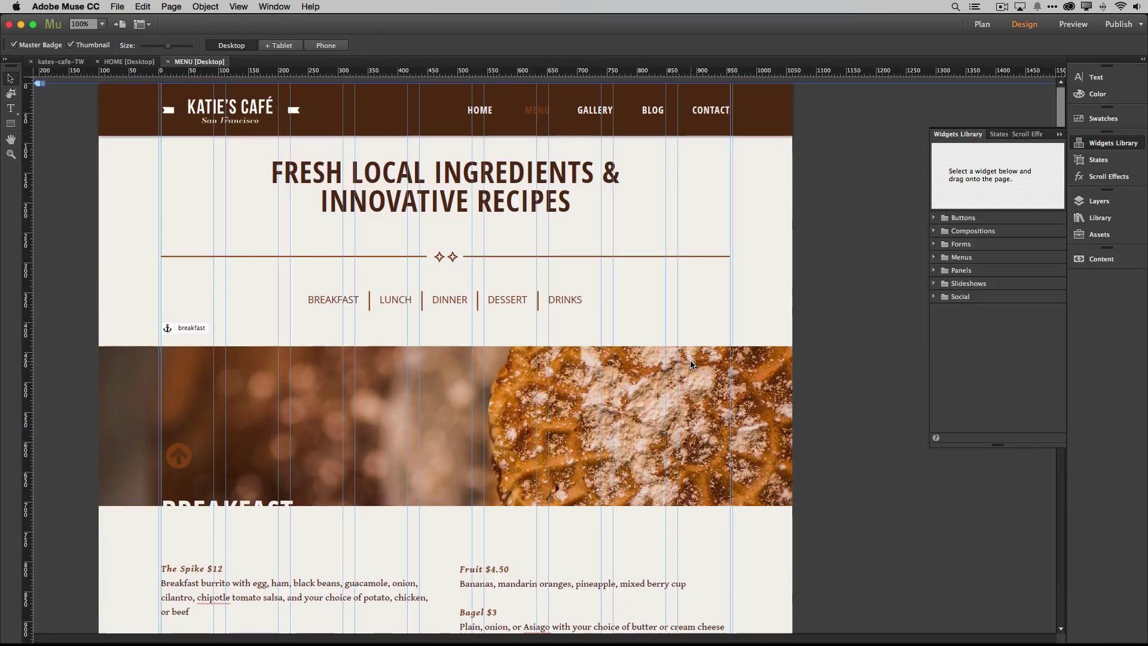
pyautogui.scroll(-10, 666, 332)
pyautogui.scroll(4, 663, 327)
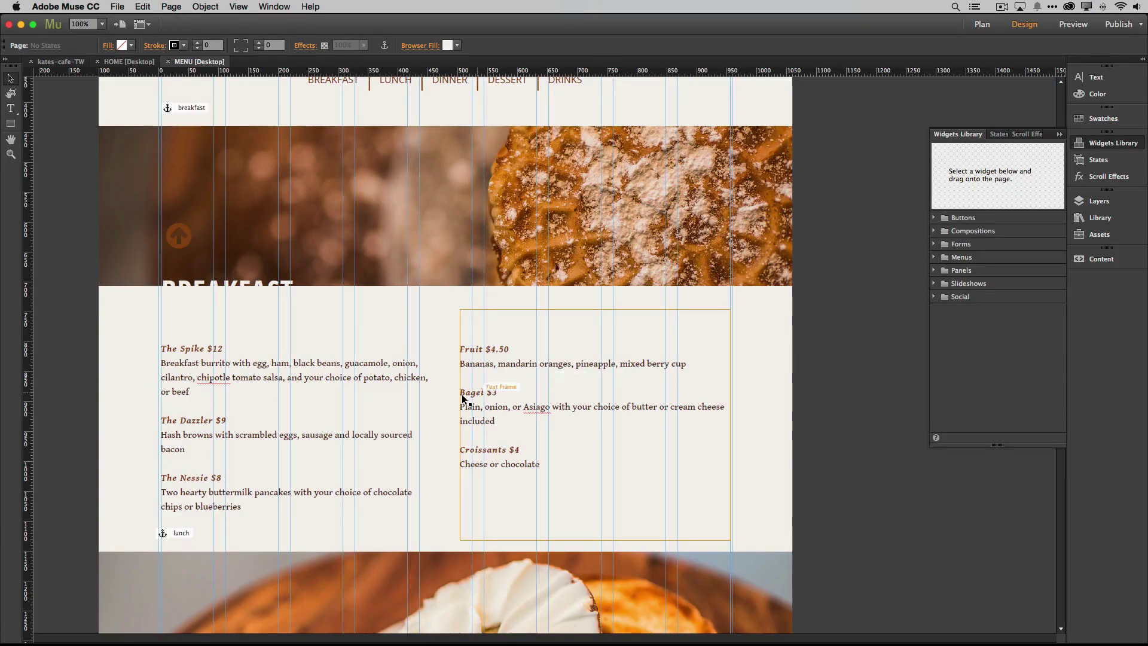
# Step: In the breakfast text frame, change The Spike's price from $12 to $14
pyautogui.click(220, 349)
pyautogui.doubleClick(220, 350)
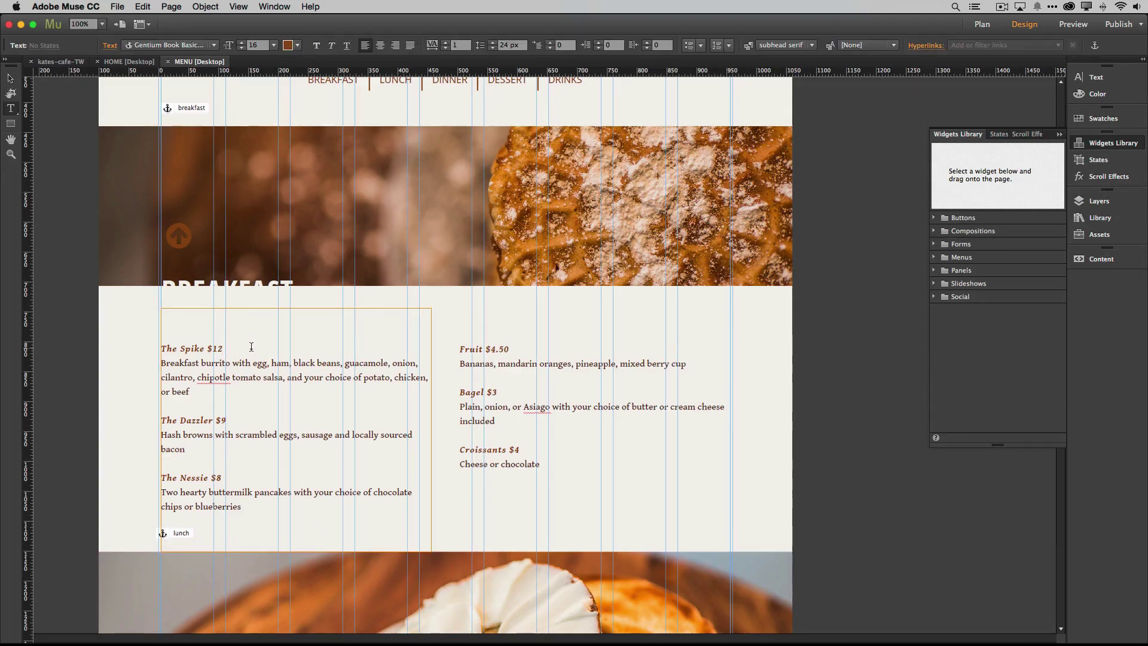
pyautogui.press('BackSpace')
pyautogui.write('3')
pyautogui.press('BackSpace')
pyautogui.write('4')
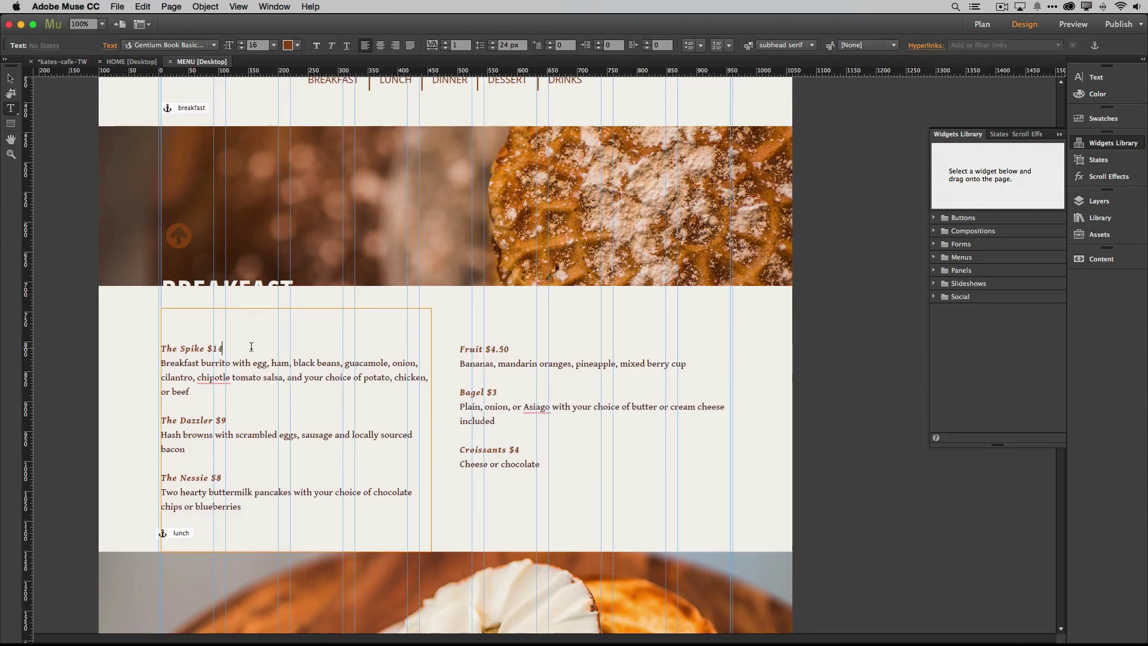
# Step: Close the MENU and HOME page tabs and upload only modified files to the FTP host
pyautogui.click(170, 62)
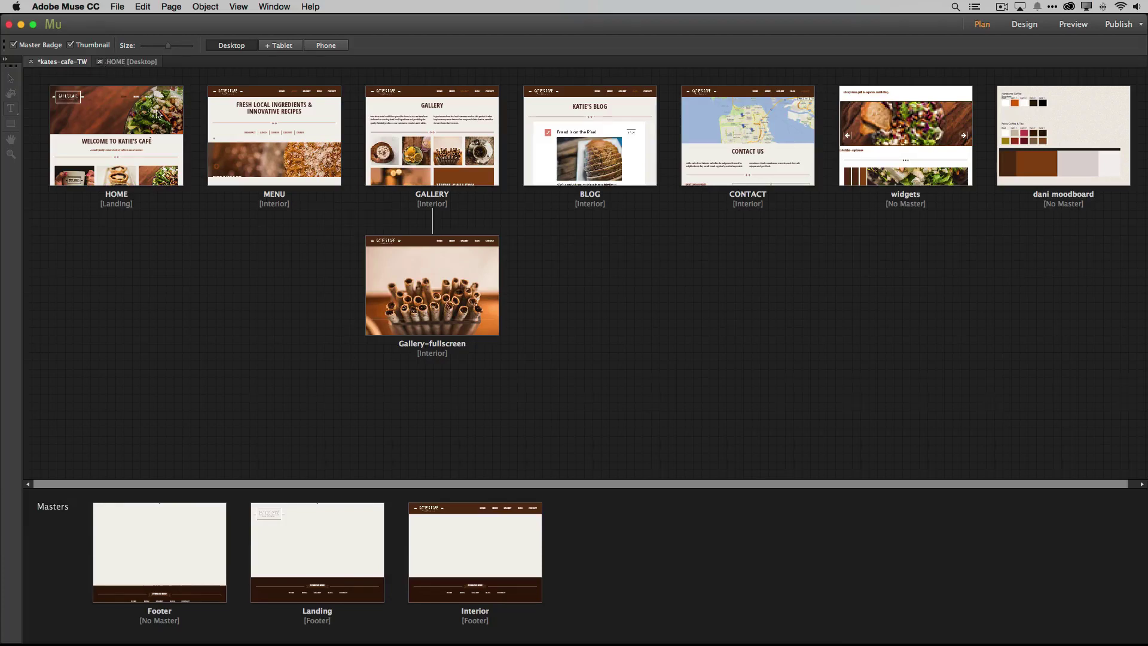
pyautogui.click(100, 62)
pyautogui.click(117, 6)
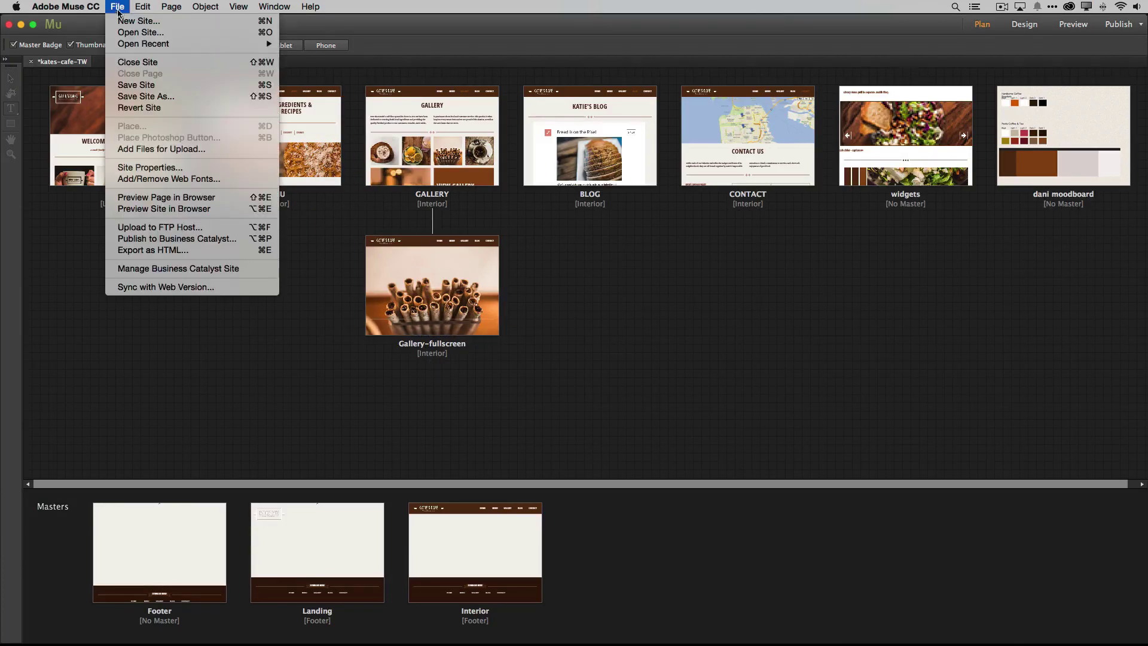
pyautogui.click(174, 227)
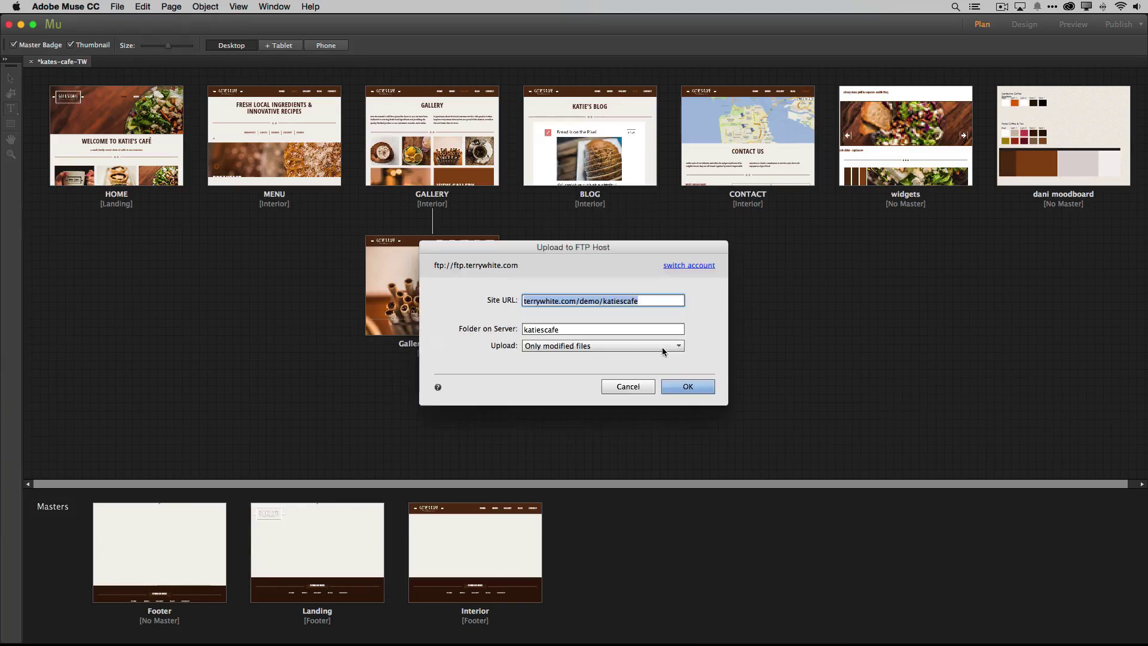
pyautogui.click(698, 389)
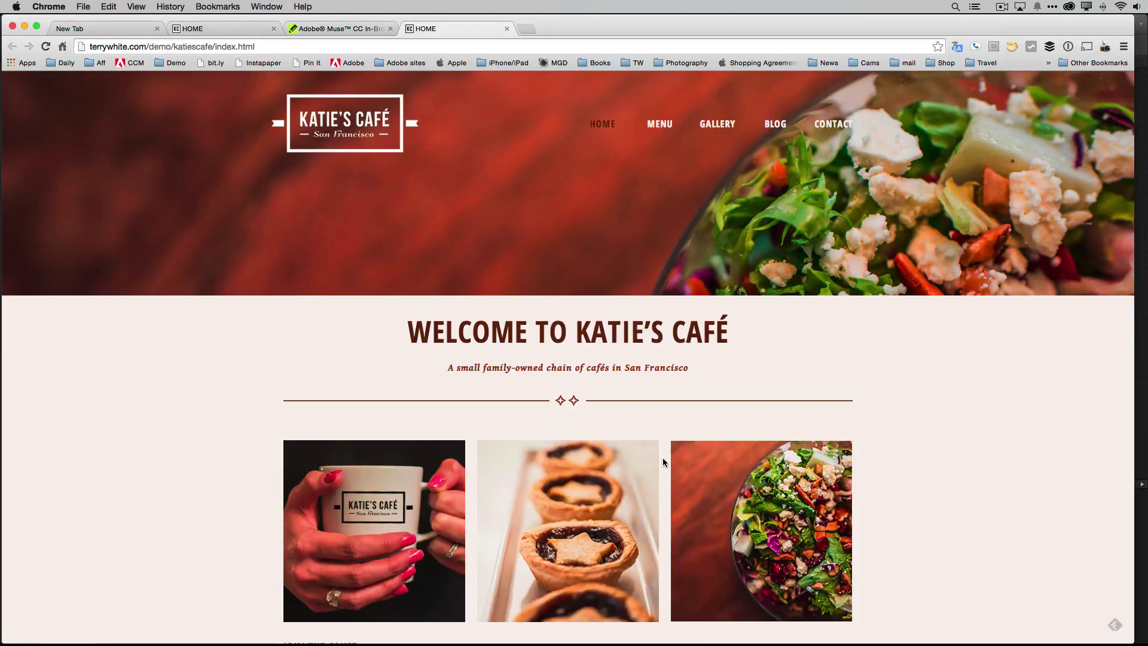
# Step: Browse the live home page, then open its MENU page and dismiss the missing-files alert
pyautogui.scroll(-10, 927, 421)
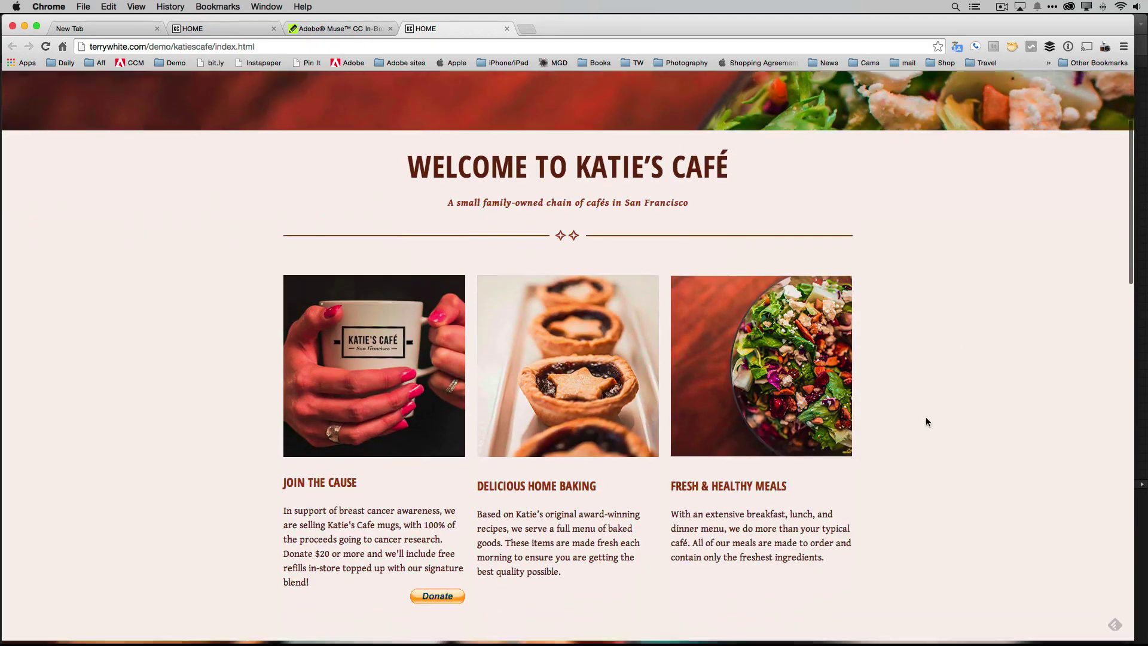
pyautogui.scroll(-10, 925, 421)
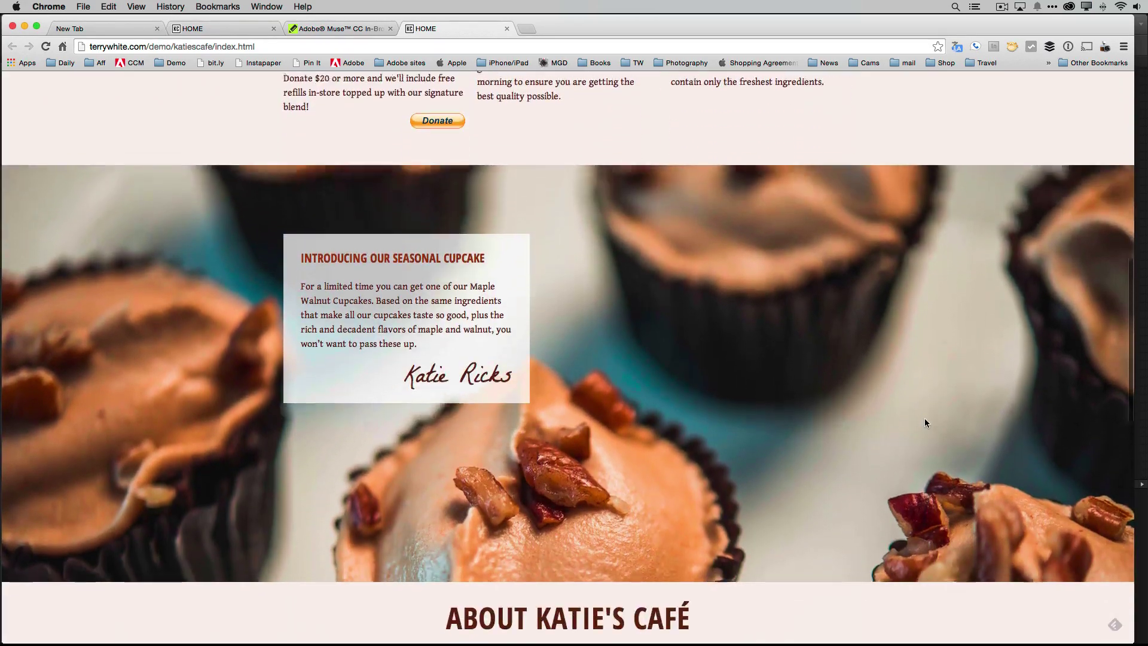
pyautogui.scroll(-8, 924, 423)
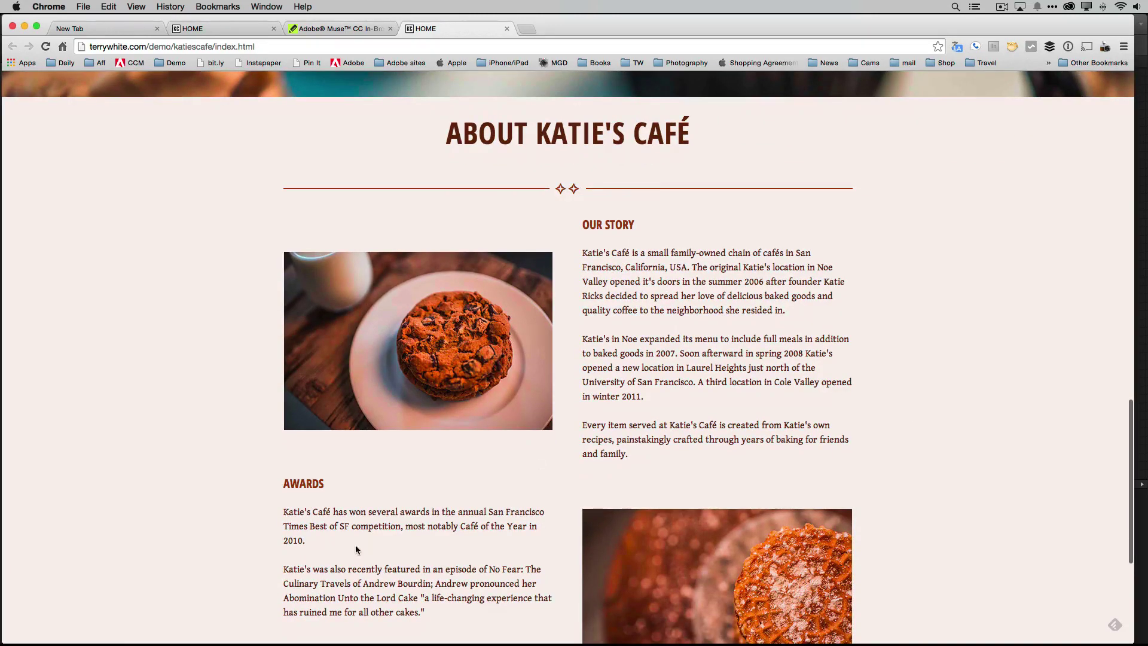
pyautogui.scroll(-6, 895, 359)
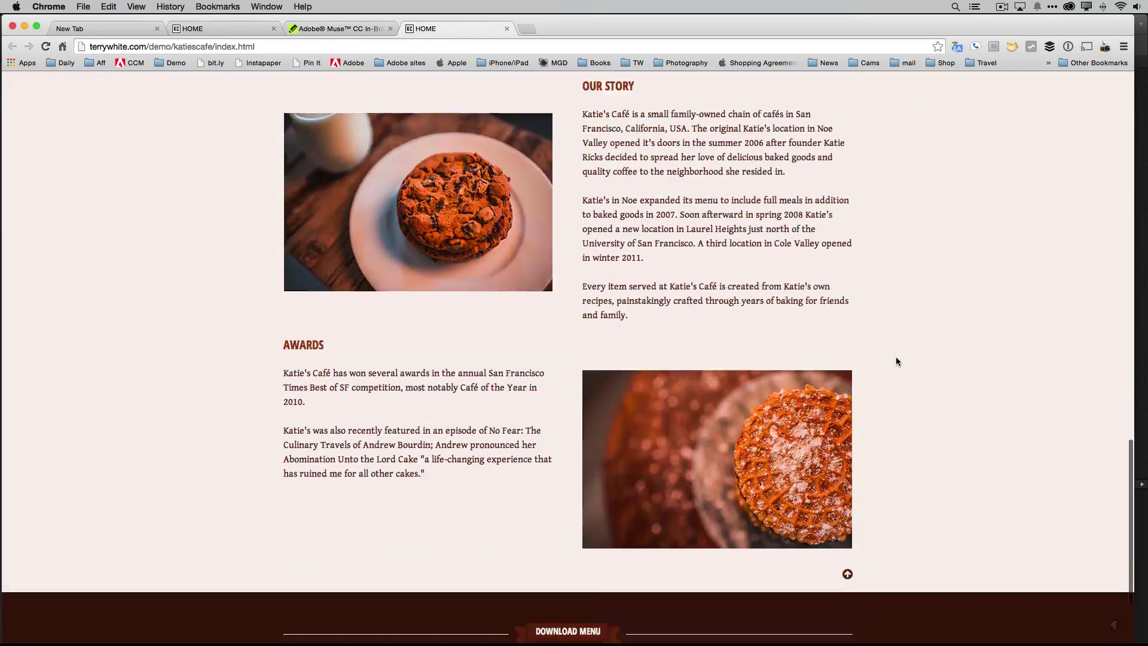
pyautogui.scroll(8, 896, 358)
pyautogui.scroll(10, 896, 359)
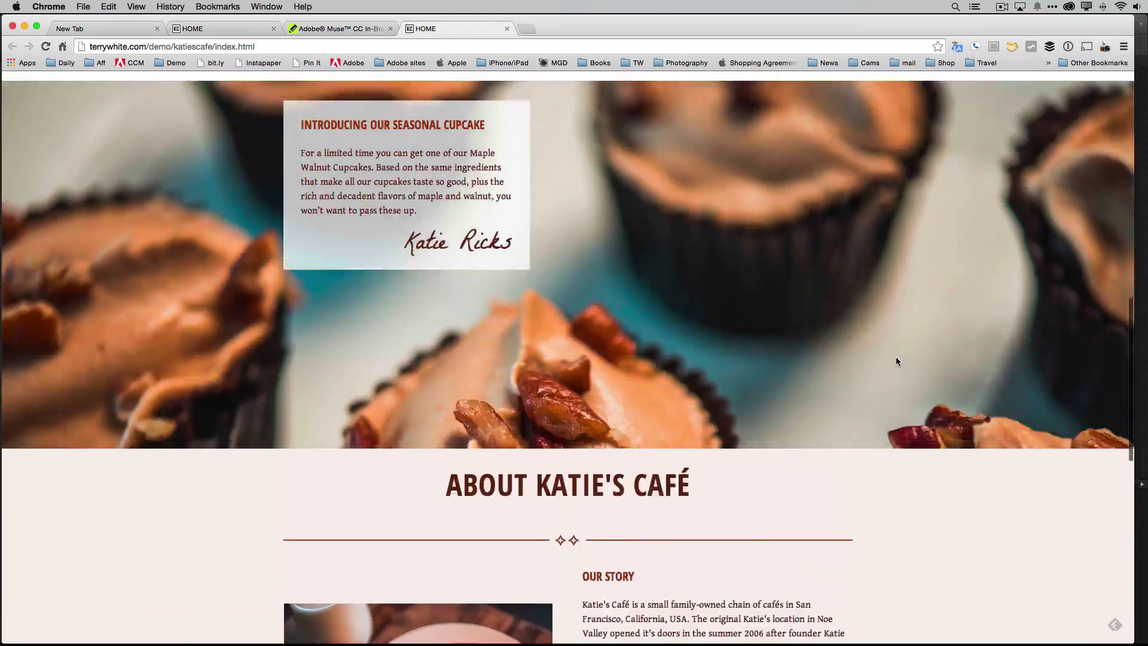
pyautogui.scroll(3, 885, 361)
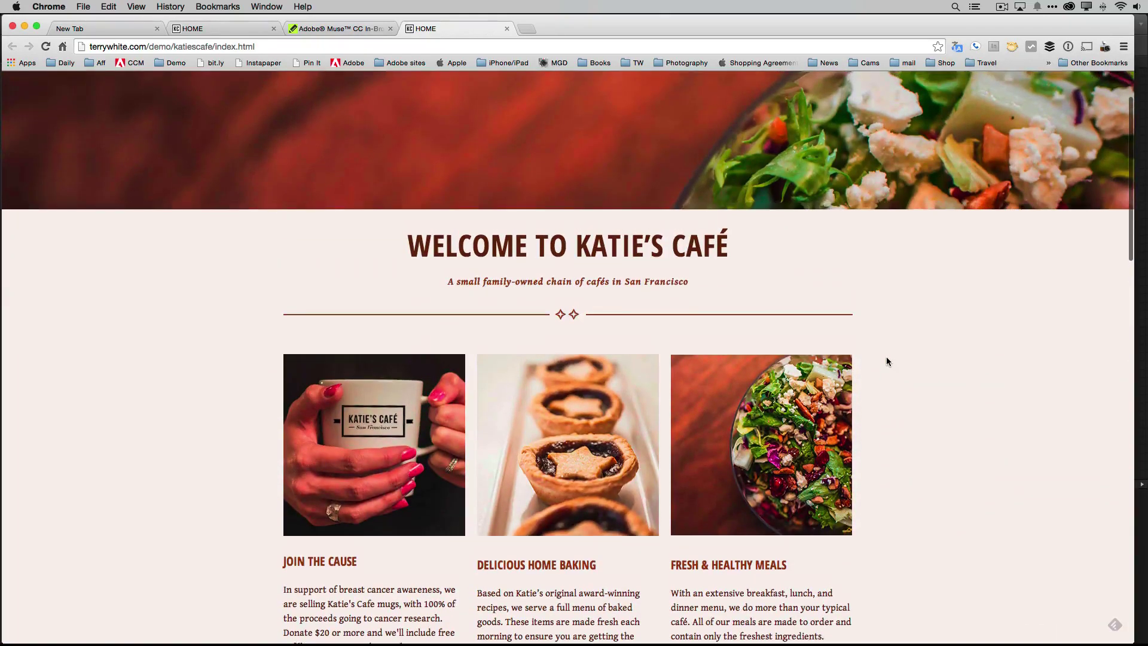
pyautogui.click(658, 124)
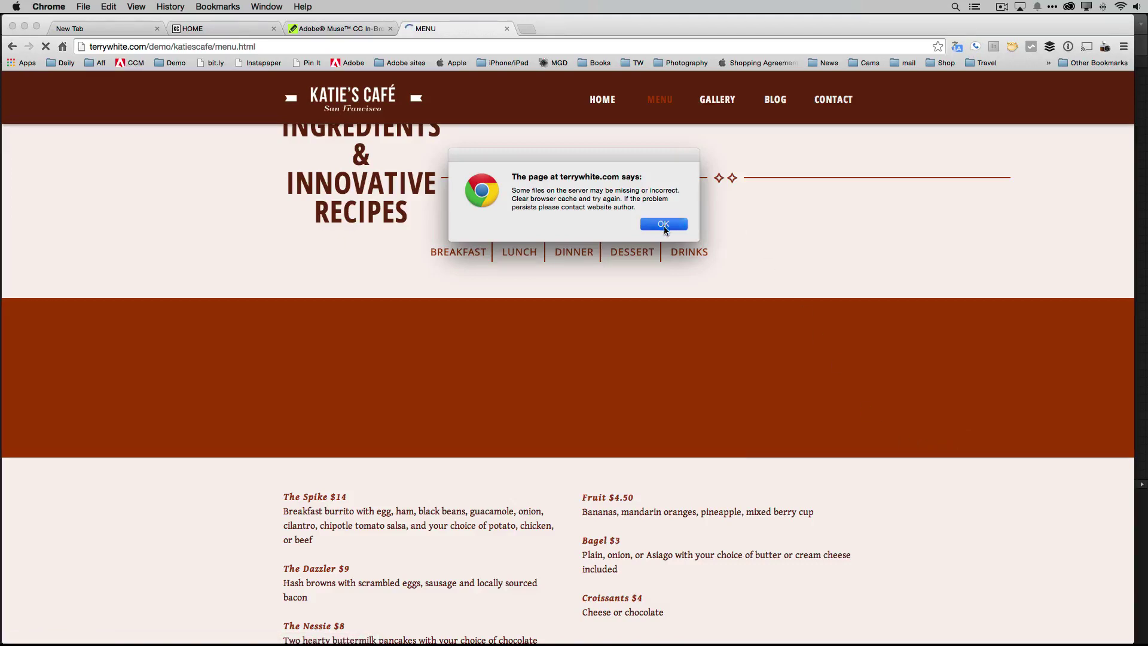
pyautogui.click(664, 223)
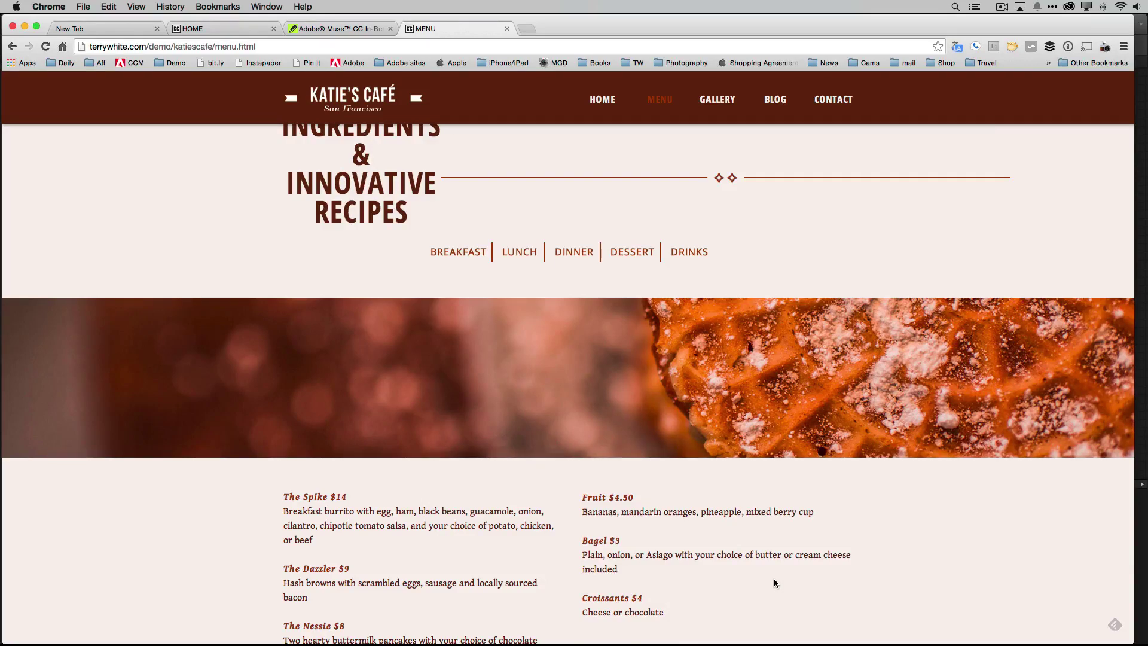
# Step: Back in Muse, acknowledge the upload-complete notice and save the kates-cafe-TW site
pyautogui.press('super+Tab')
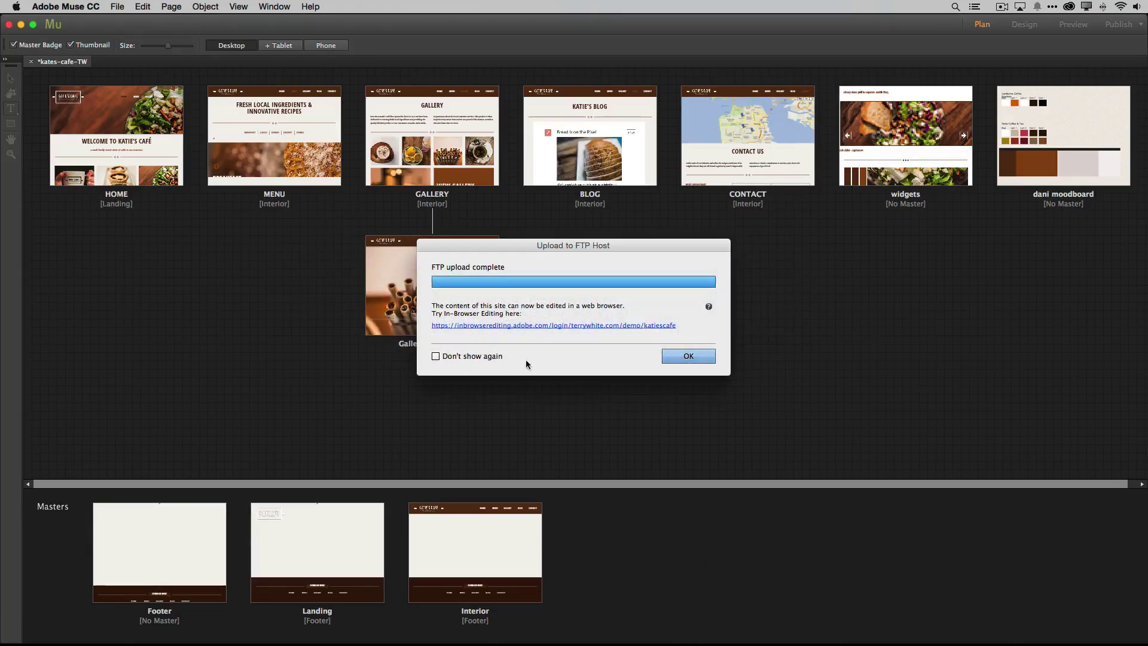
pyautogui.click(687, 356)
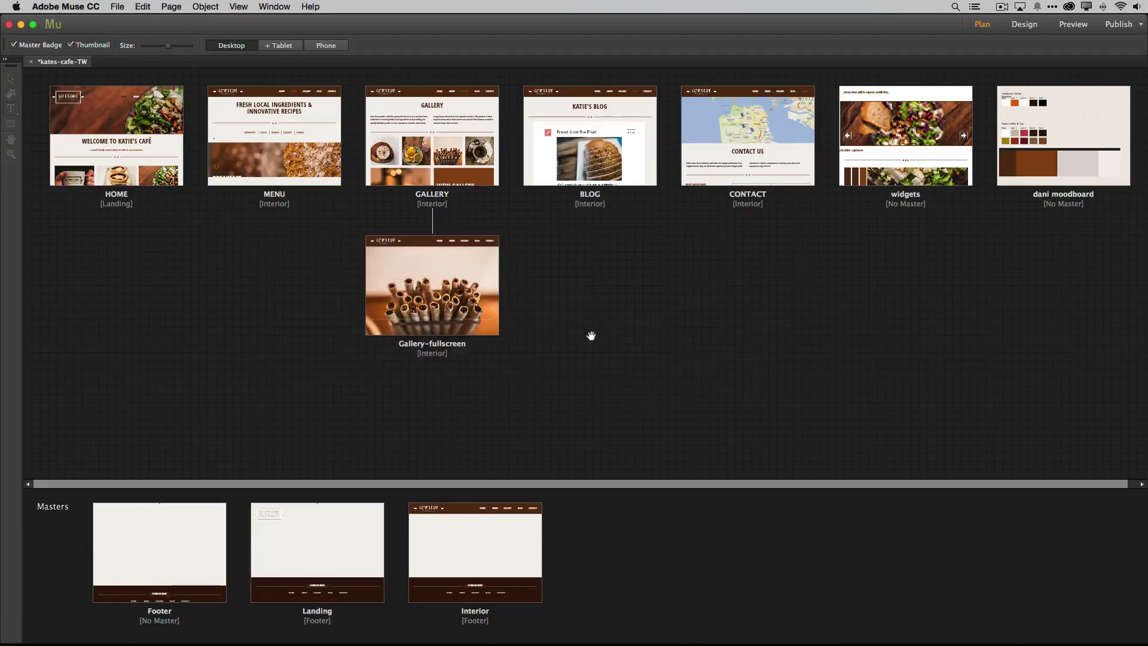
pyautogui.click(117, 7)
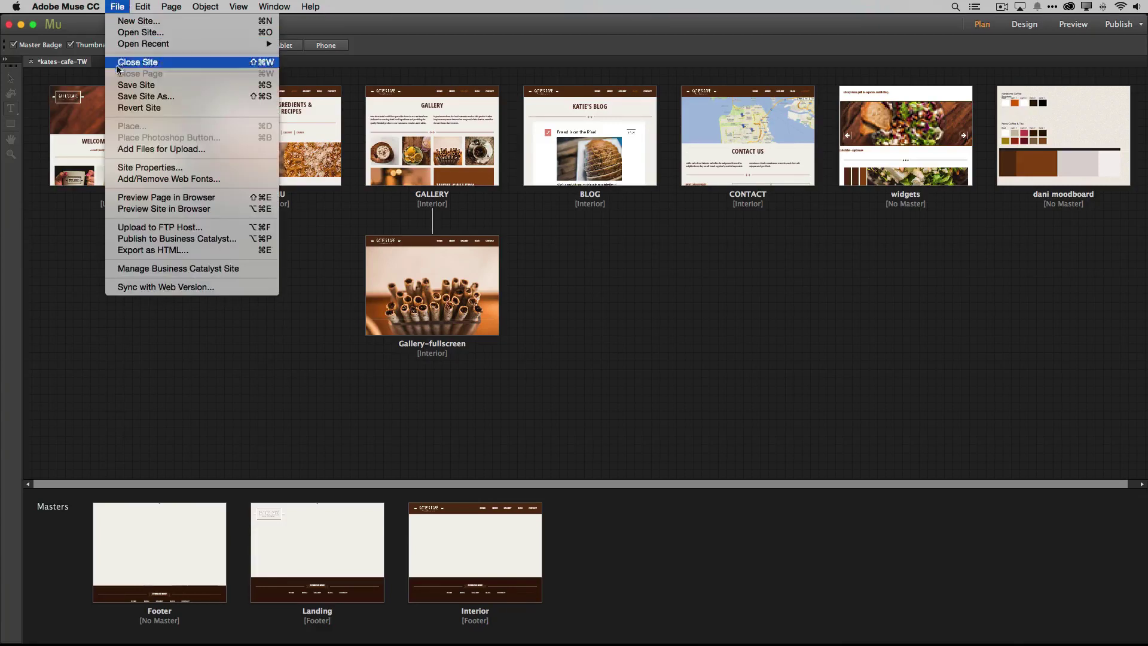
pyautogui.click(121, 89)
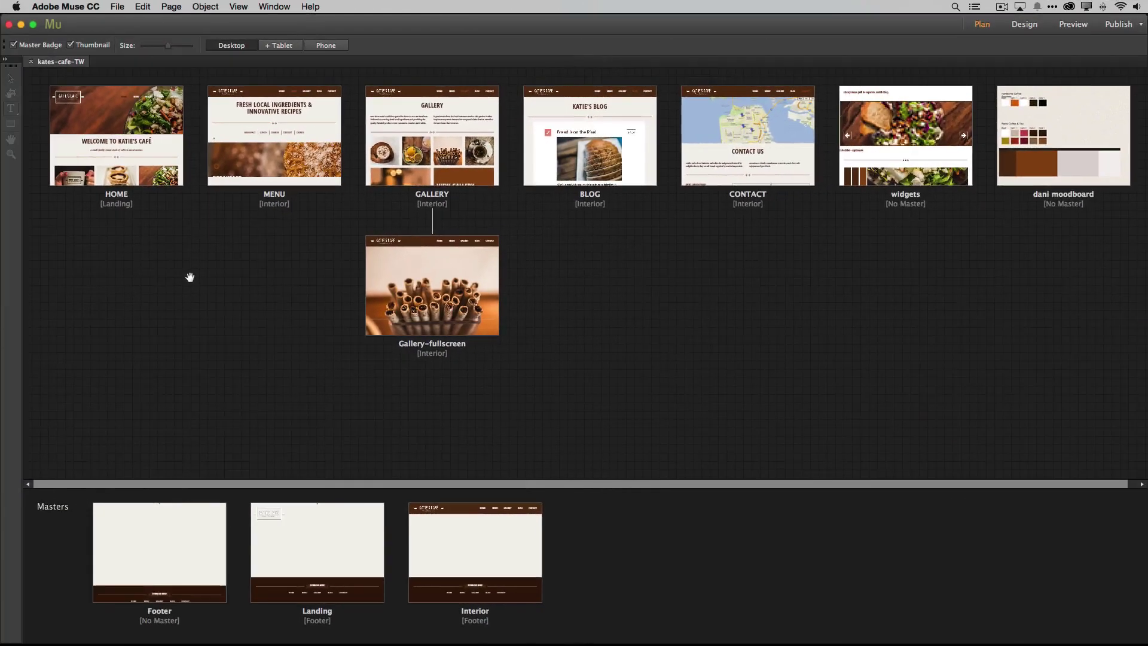
# Step: Switch to Chrome and bring up the Adobe Muse CC In-Browser Editing tab
pyautogui.press('super+Tab')
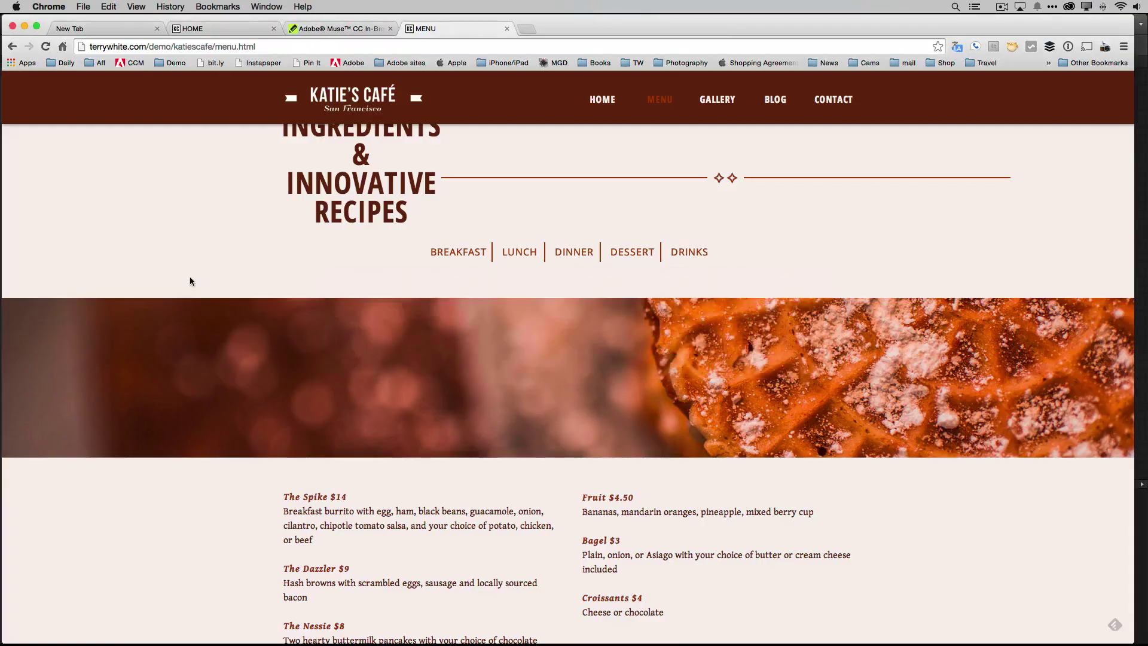
pyautogui.click(321, 29)
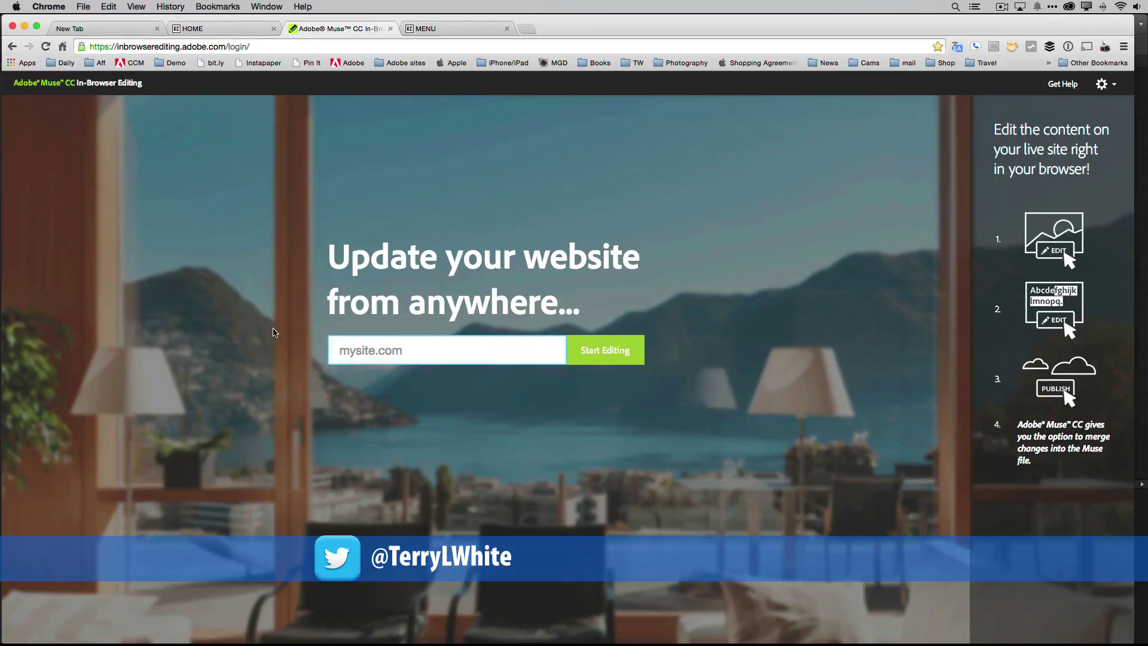
# Step: Copy the café site's address from the HOME tab, paste it into the login field, and start editing
pyautogui.click(212, 30)
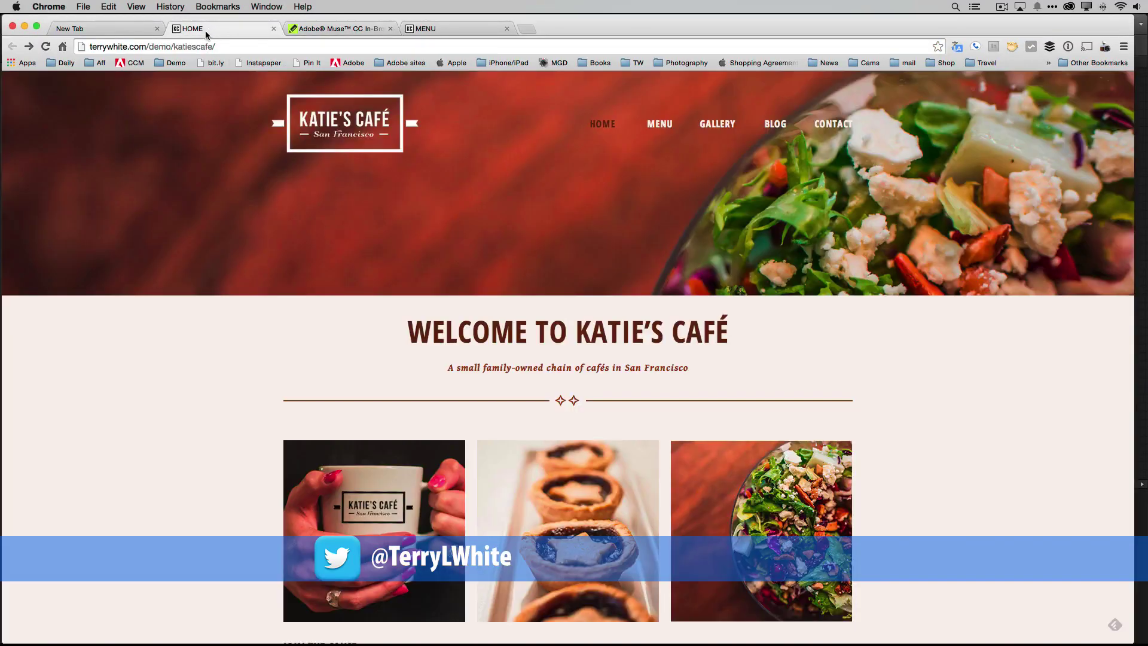
pyautogui.click(218, 46)
pyautogui.press('super+c')
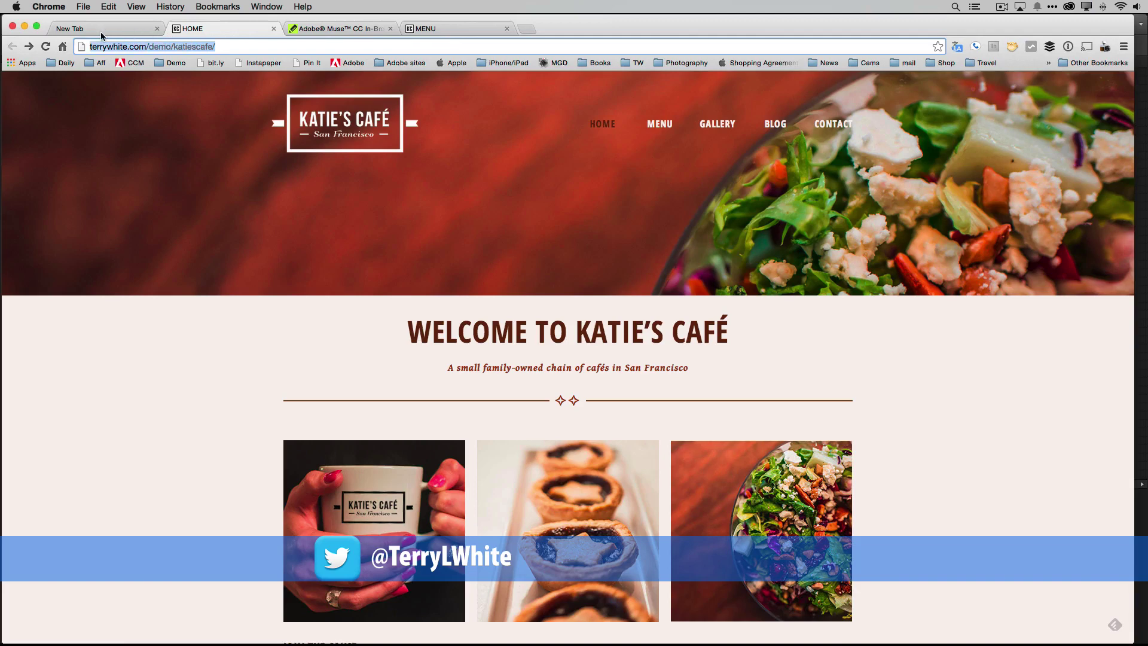
pyautogui.click(326, 29)
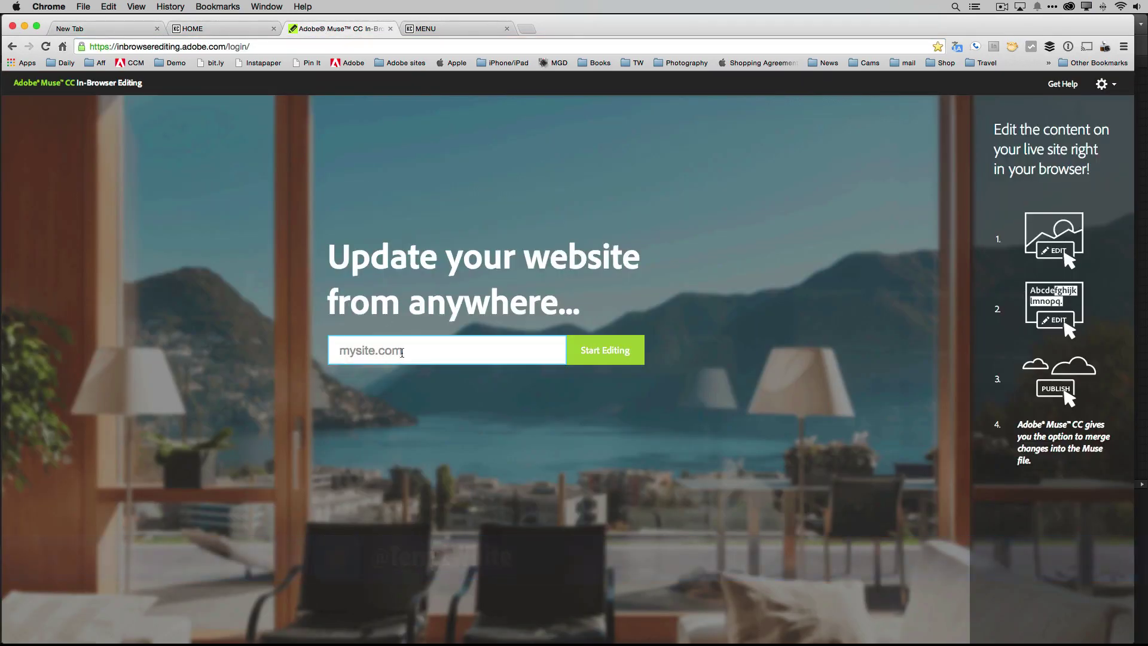
pyautogui.press('super+v')
pyautogui.click(597, 351)
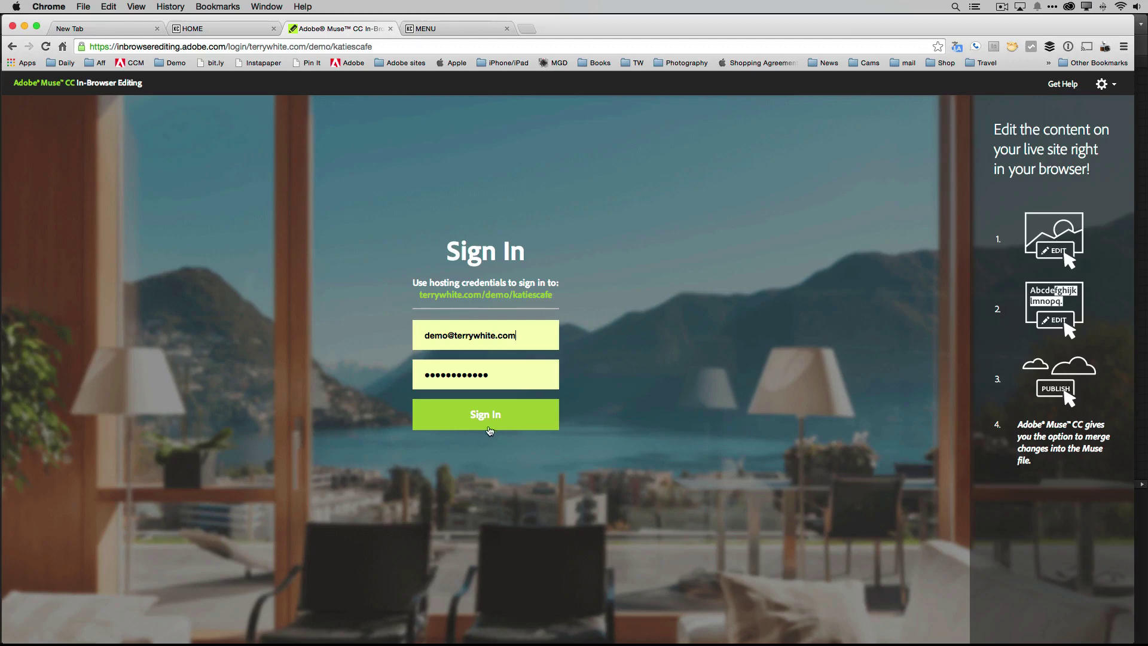
pyautogui.click(458, 417)
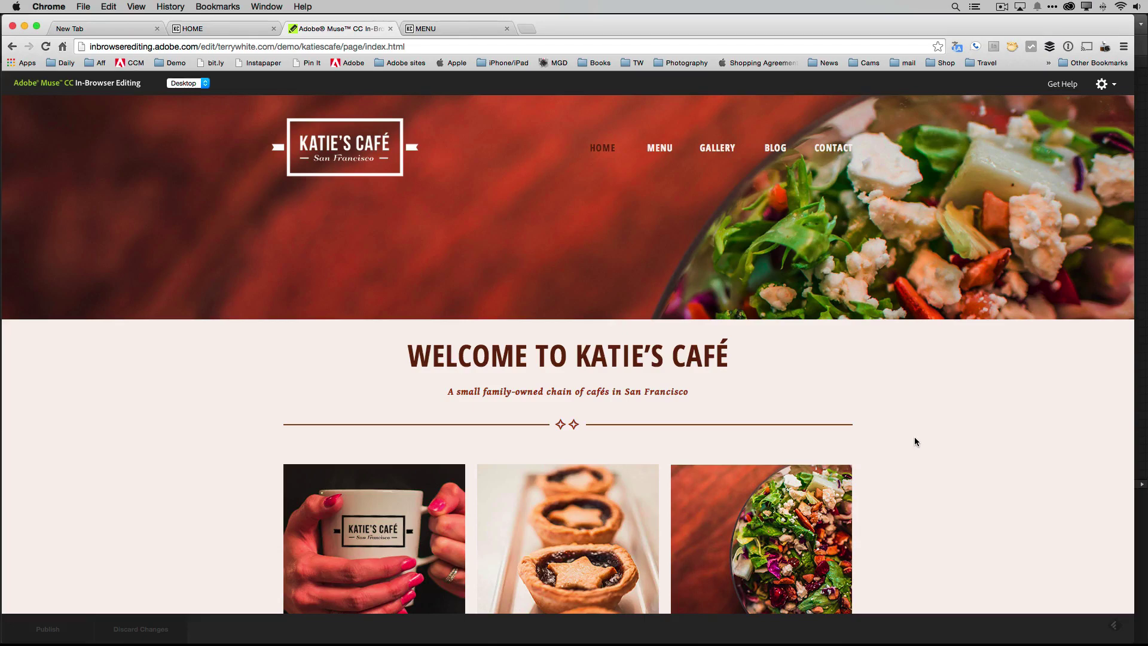
pyautogui.scroll(-5, 913, 441)
pyautogui.scroll(-3, 915, 440)
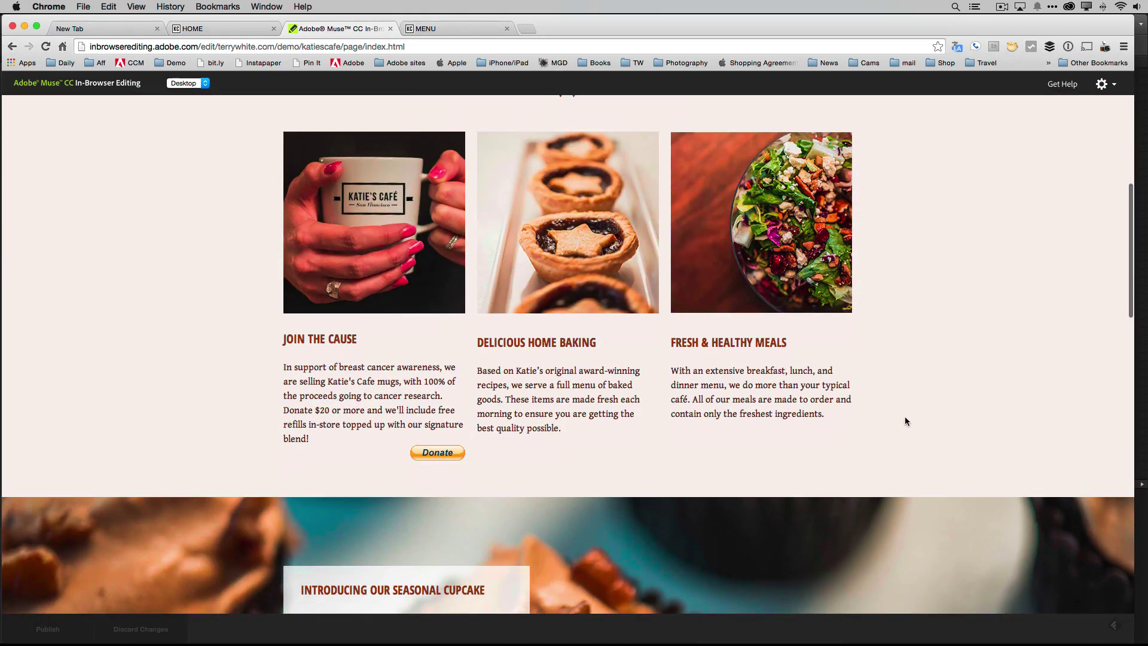
pyautogui.moveTo(767, 397)
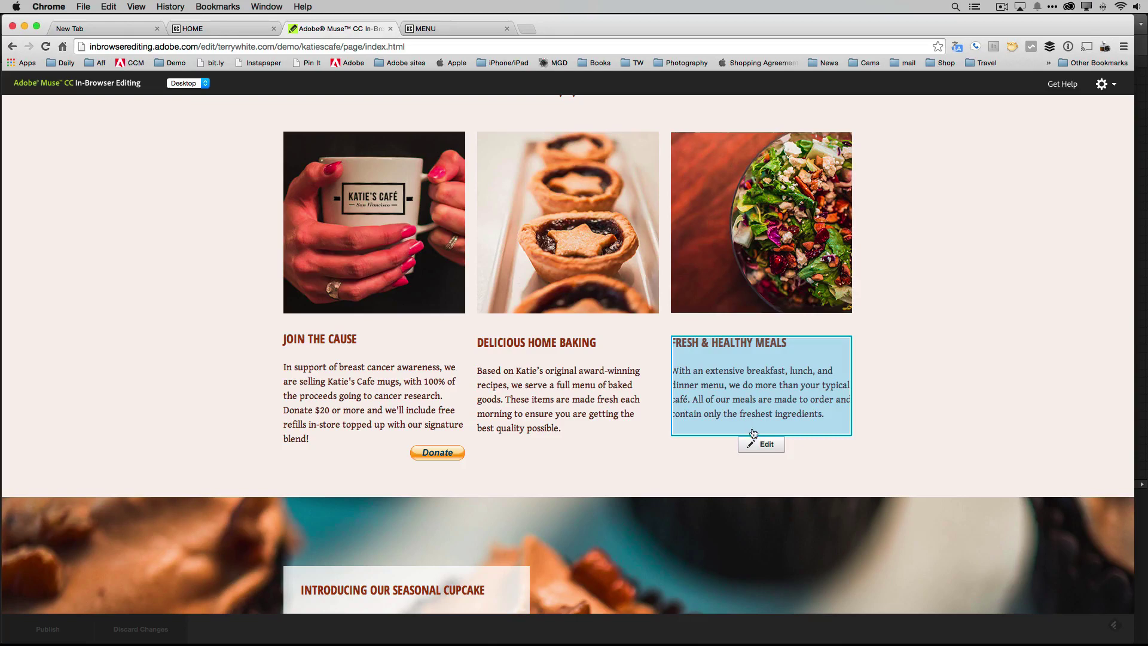
pyautogui.moveTo(540, 414)
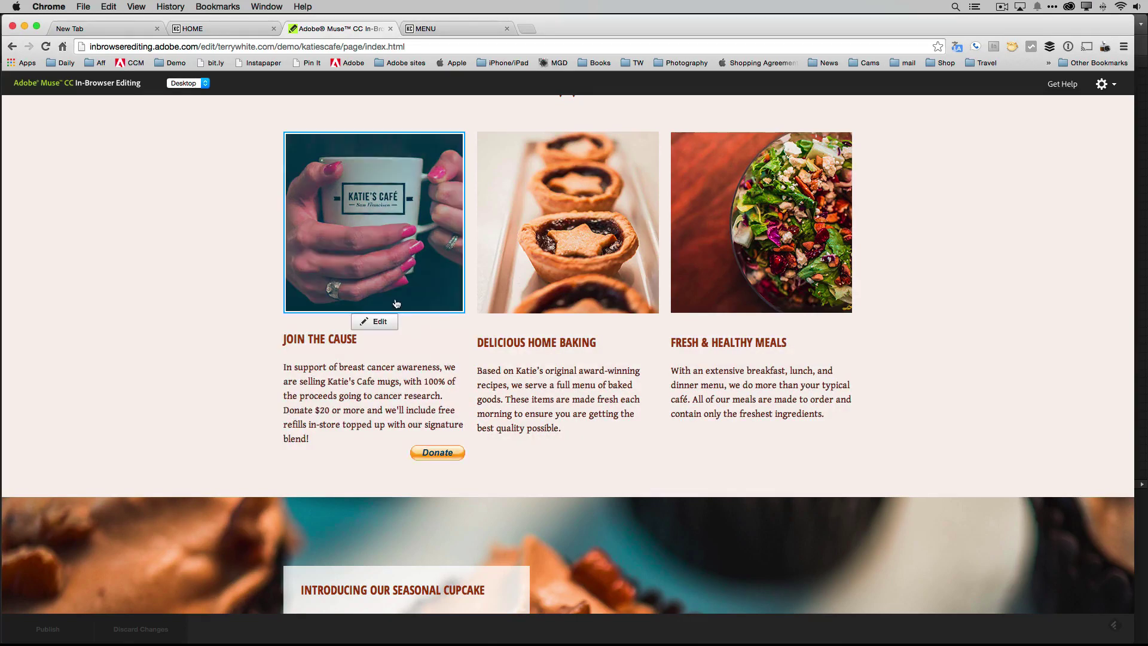
pyautogui.moveTo(530, 274)
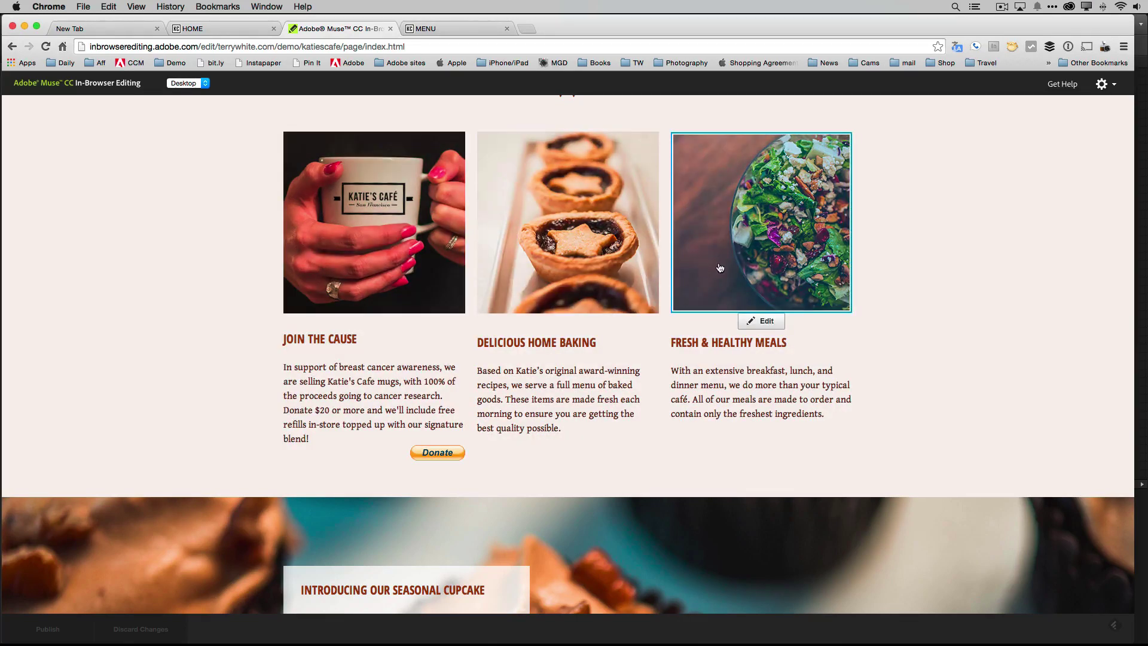
pyautogui.moveTo(728, 383)
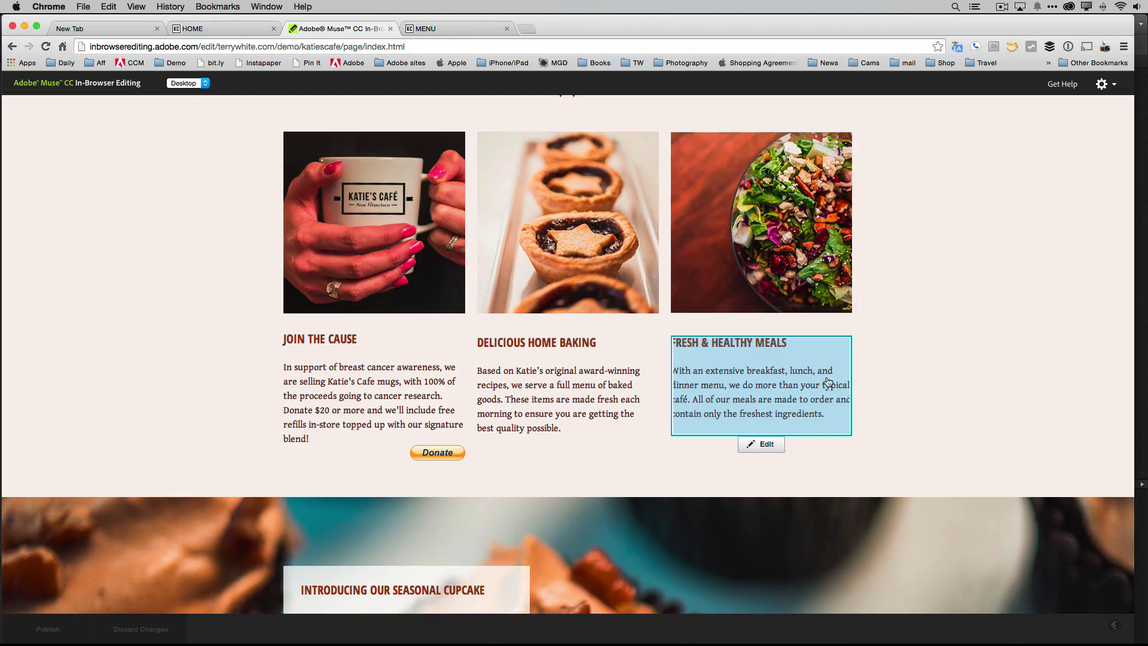
pyautogui.scroll(5, 870, 378)
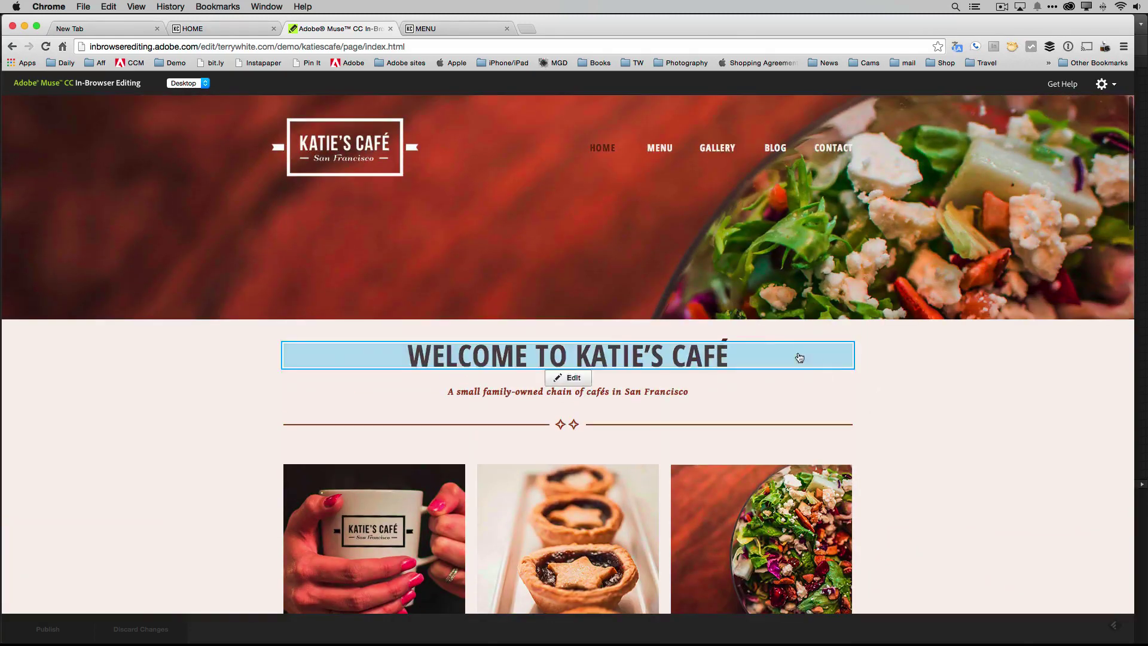
# Step: Open the MENU page, dismiss its alert, and scroll down to the breakfast items text
pyautogui.click(660, 148)
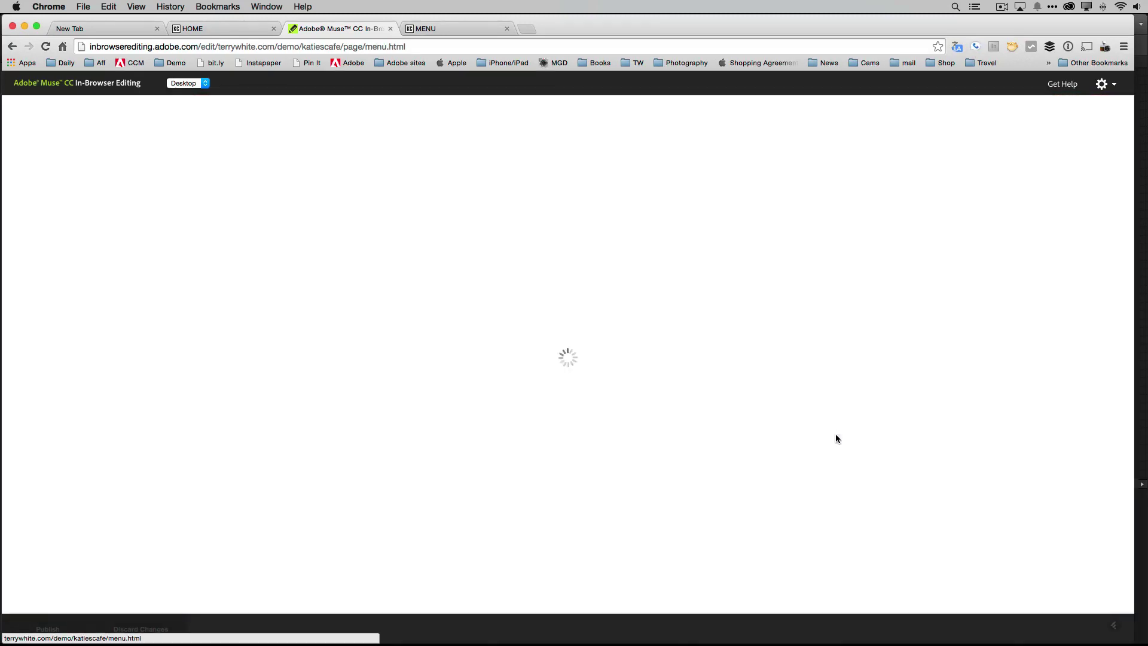
pyautogui.press('Return')
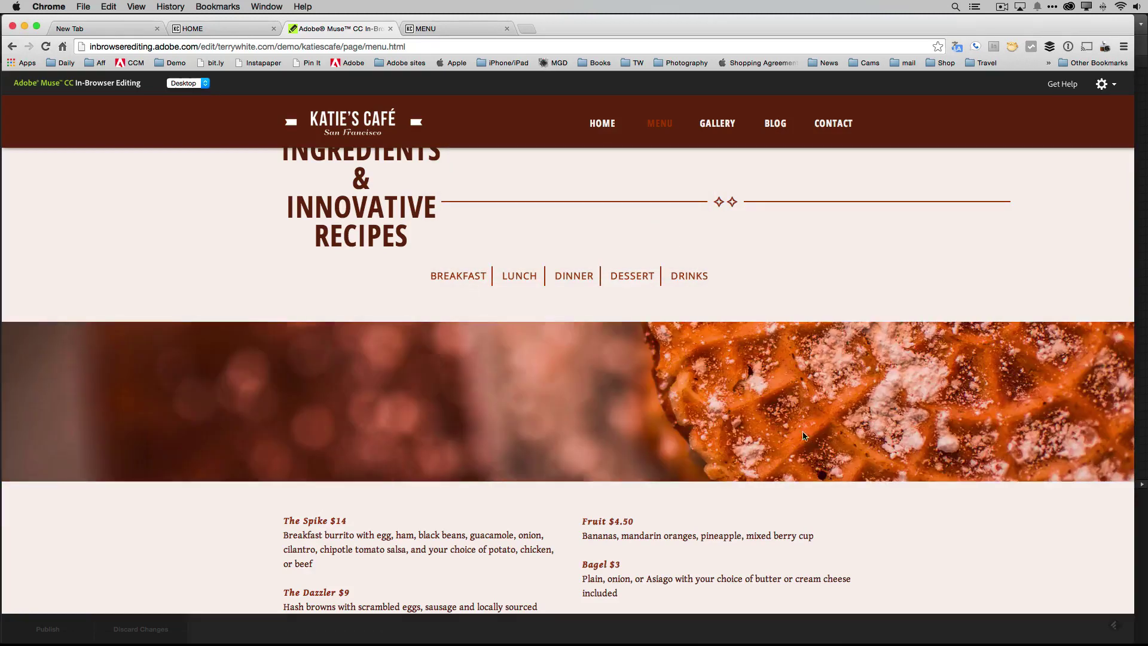
pyautogui.scroll(-2, 864, 500)
pyautogui.scroll(-1, 865, 505)
pyautogui.moveTo(453, 510)
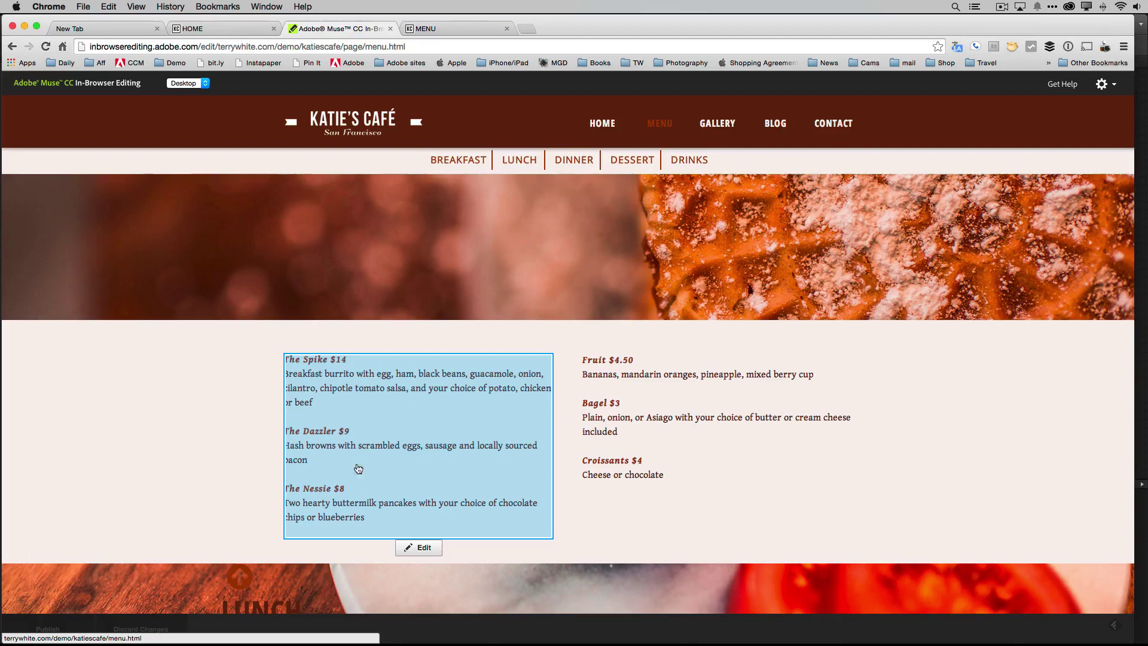
# Step: Change The Dazzler from $9 to $7, delete 'sausage' from its description, and apply the update
pyautogui.click(422, 547)
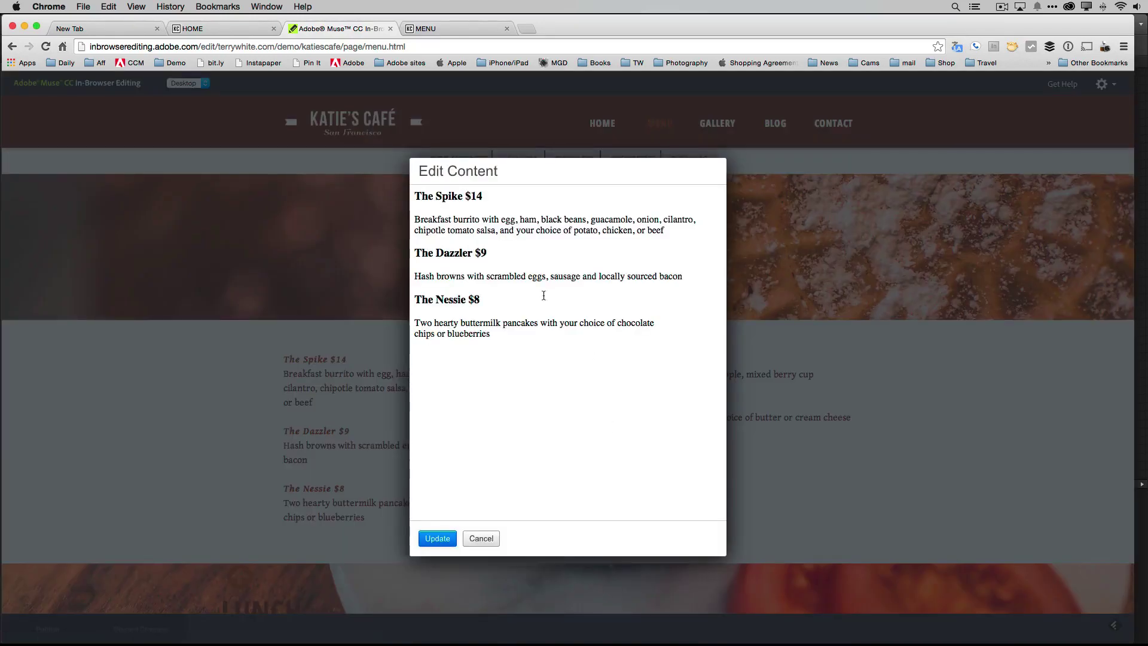
pyautogui.click(523, 253)
pyautogui.press('BackSpace')
pyautogui.write('7')
pyautogui.doubleClick(571, 277)
pyautogui.press('BackSpace')
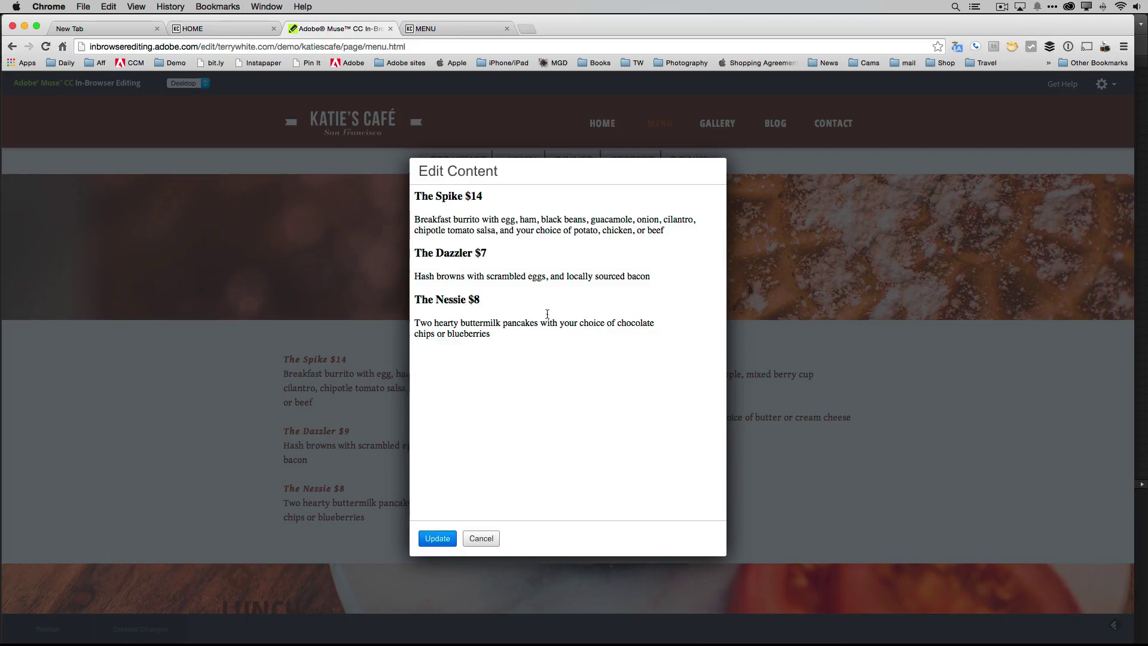
pyautogui.click(438, 540)
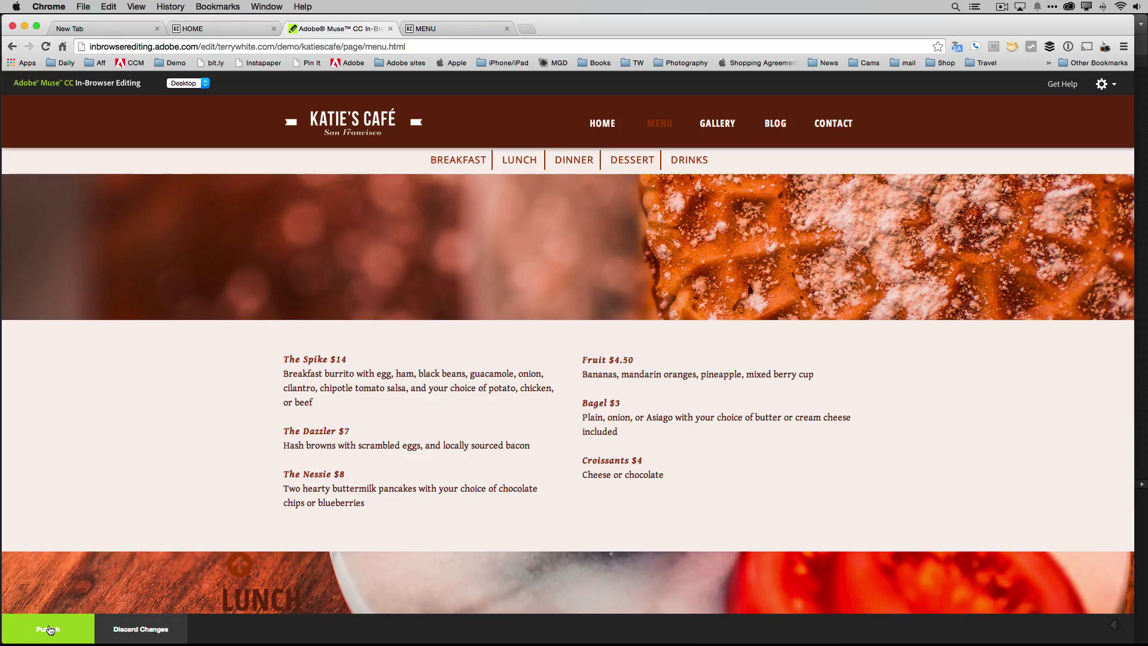
# Step: Publish the edited MENU page with the $7 Dazzler to the live site
pyautogui.click(49, 629)
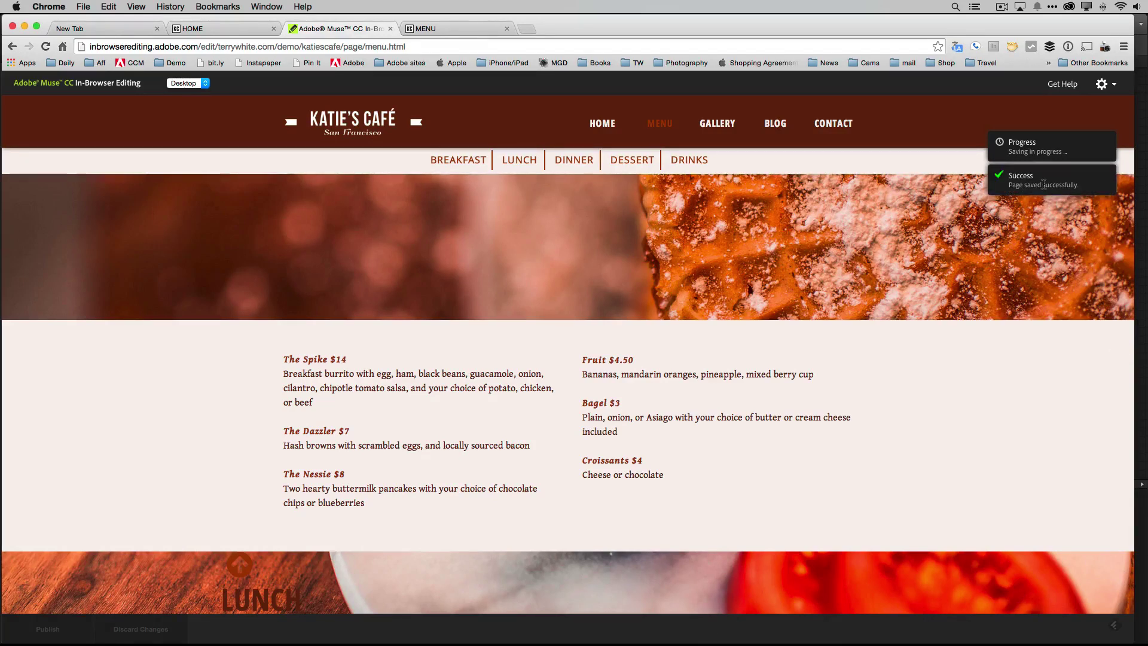
# Step: From the HOME tab, open the live MENU page, dismiss the alert, and scroll to the breakfast items
pyautogui.click(196, 30)
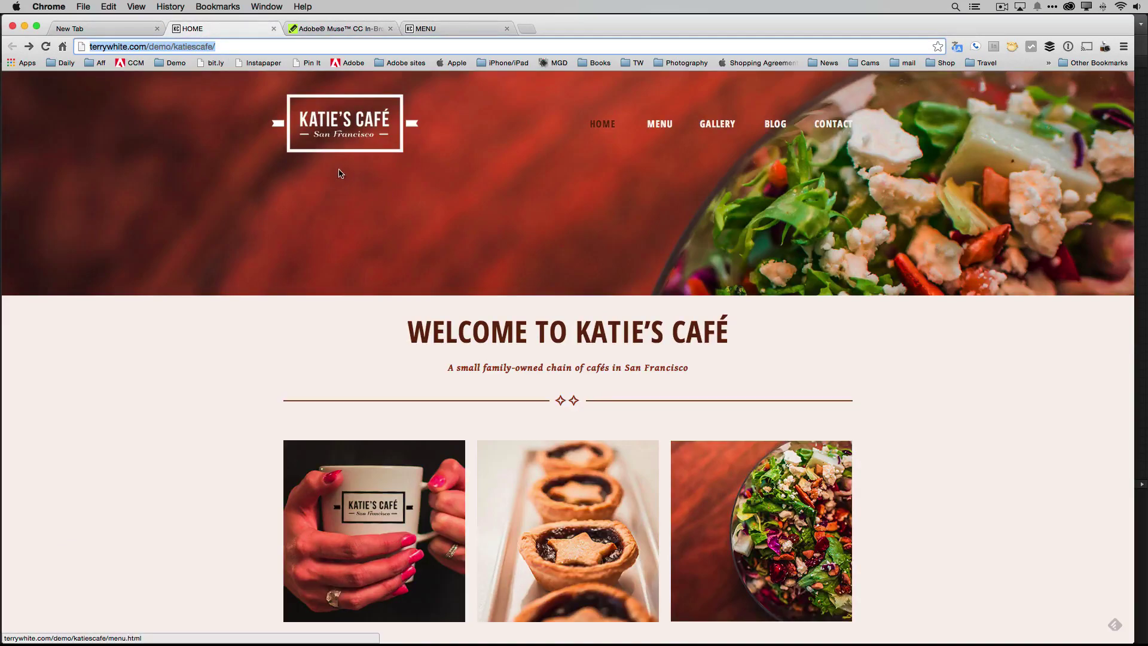
pyautogui.click(662, 130)
pyautogui.click(661, 223)
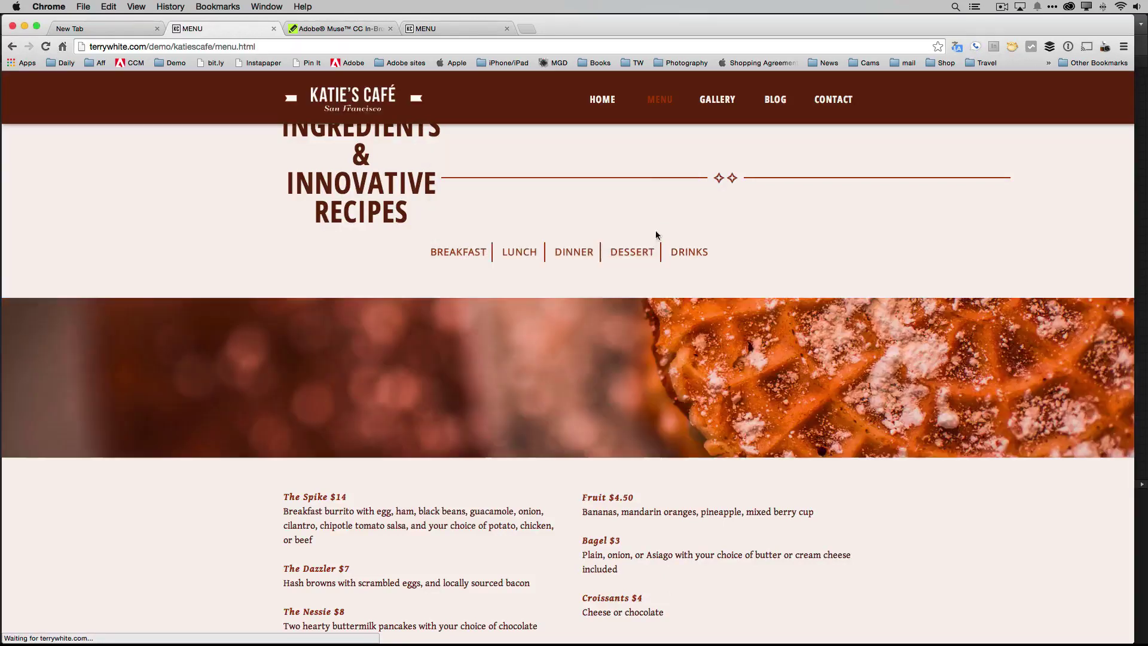
pyautogui.scroll(-2, 553, 358)
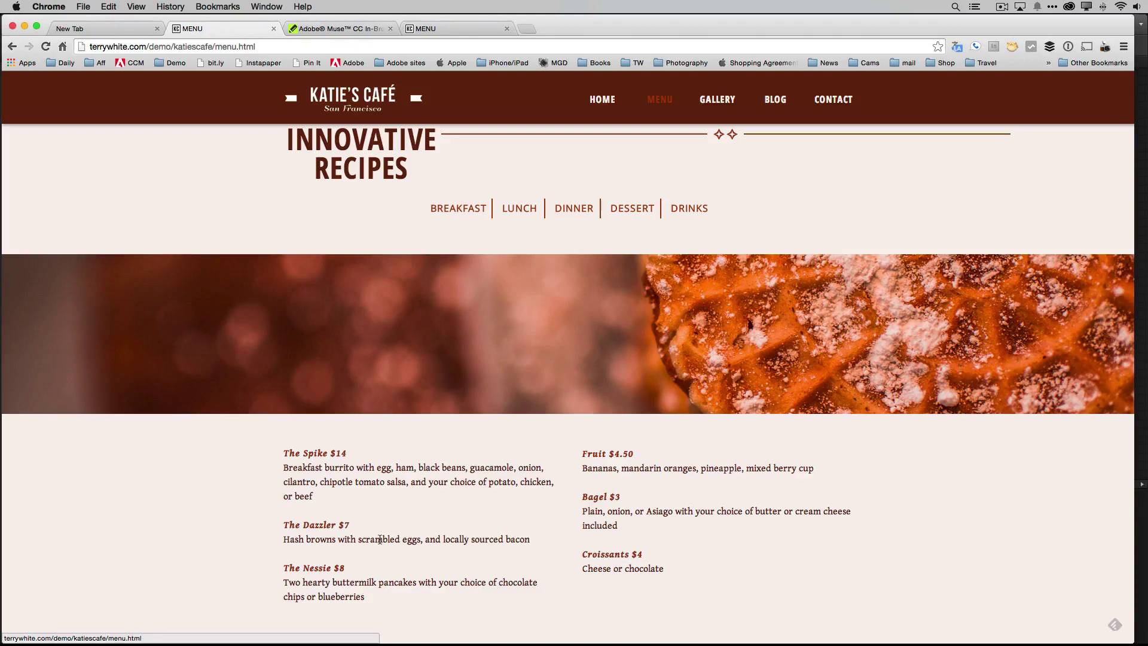
# Step: Sign out of the In-Browser Editing session from the gear menu, then return to Muse
pyautogui.click(325, 29)
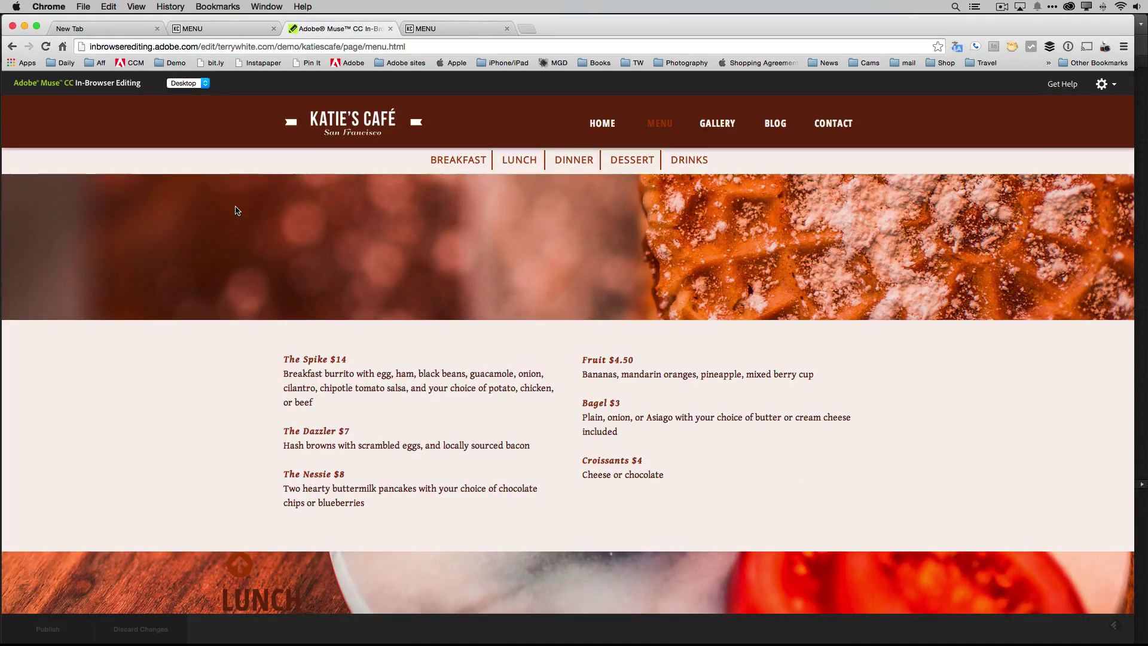
pyautogui.click(1102, 84)
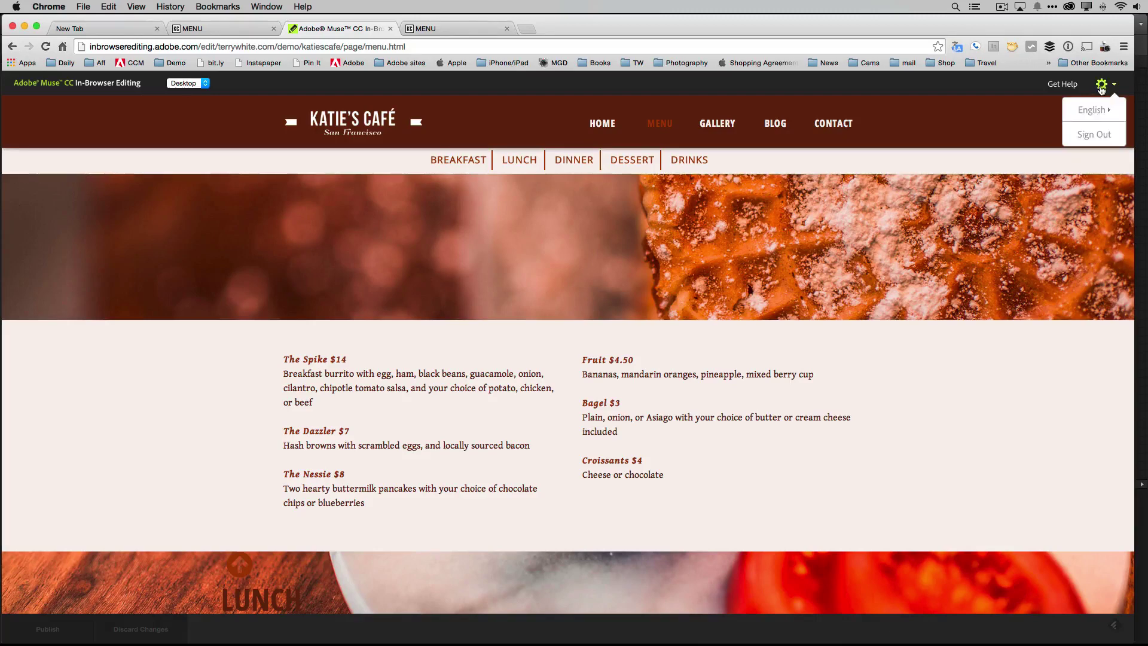
pyautogui.click(1094, 133)
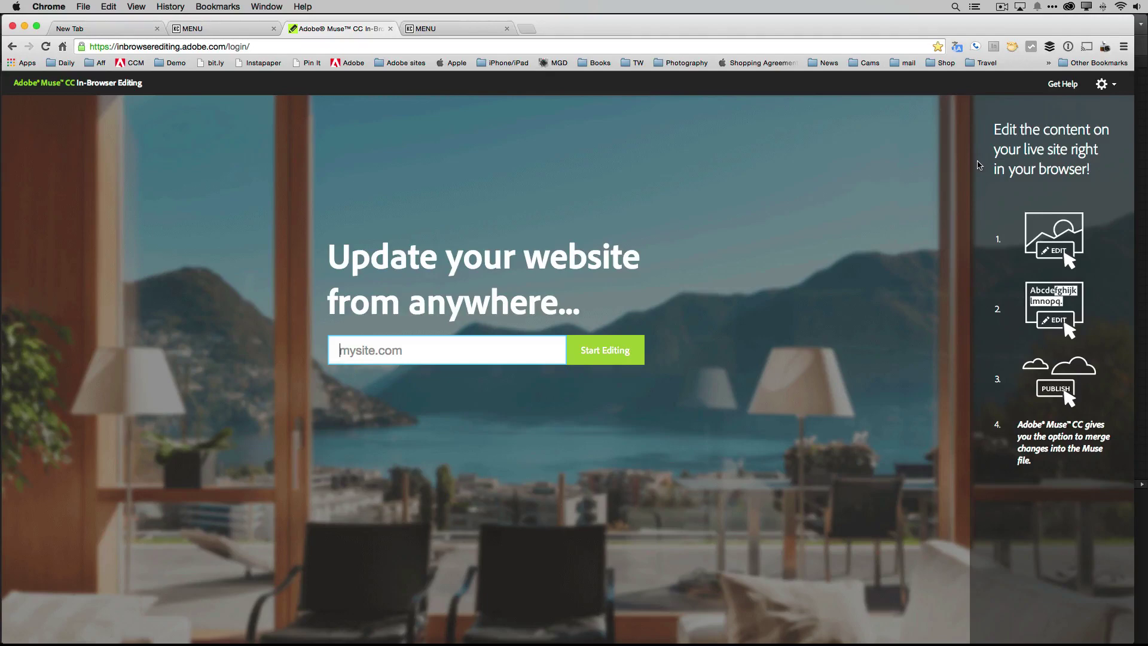
pyautogui.press('super+Tab')
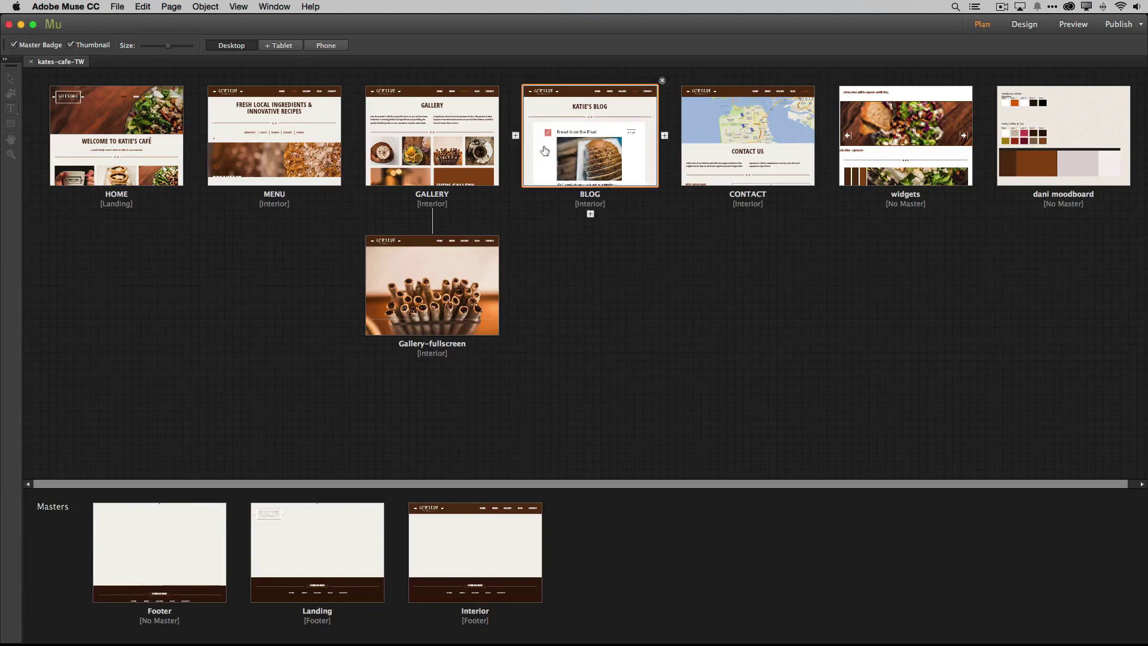
# Step: Open the File menu from the kates-cafe-TW site plan
pyautogui.click(119, 8)
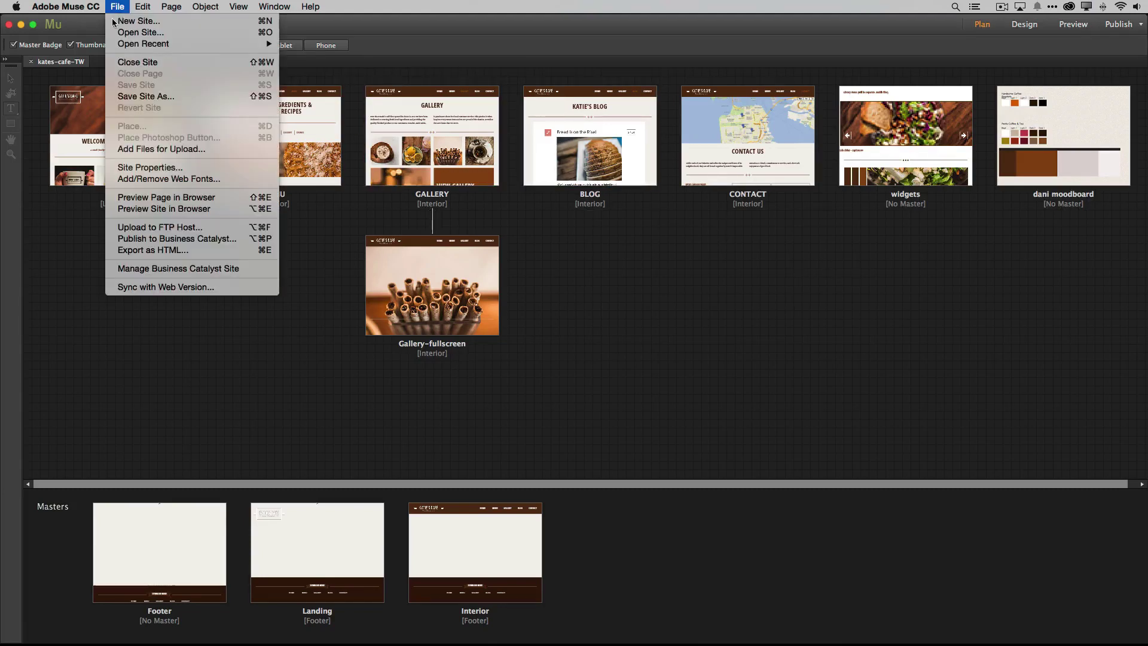
# Step: Sync with the web version, merging the Dazzler $7 text change and all remaining changes into Muse
pyautogui.click(197, 288)
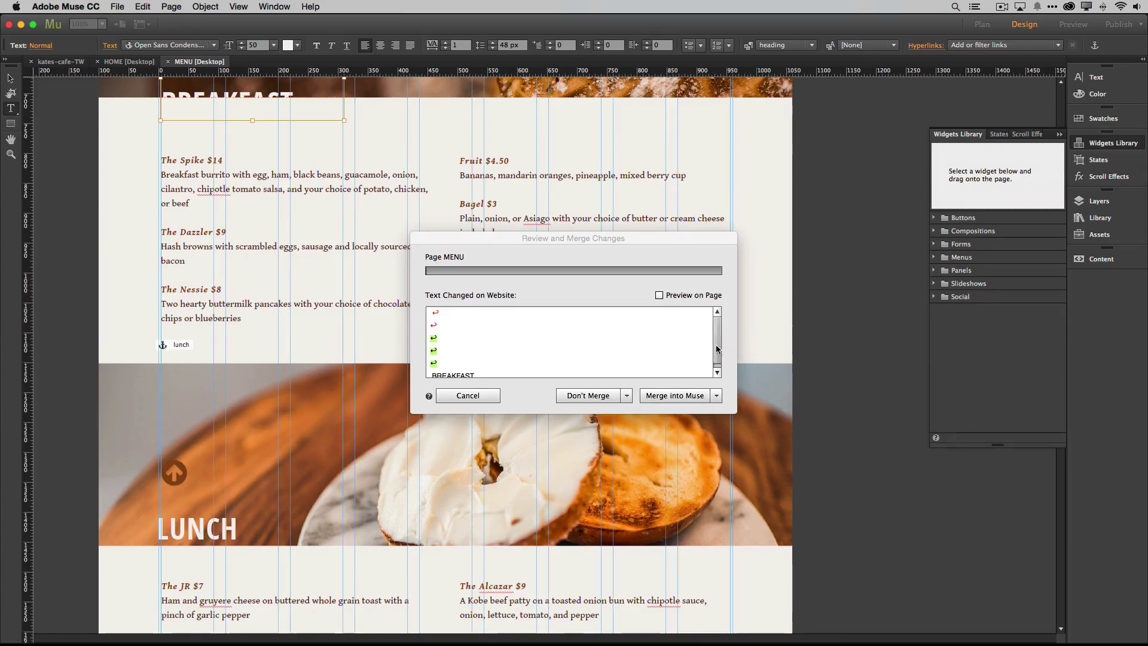
pyautogui.click(716, 344)
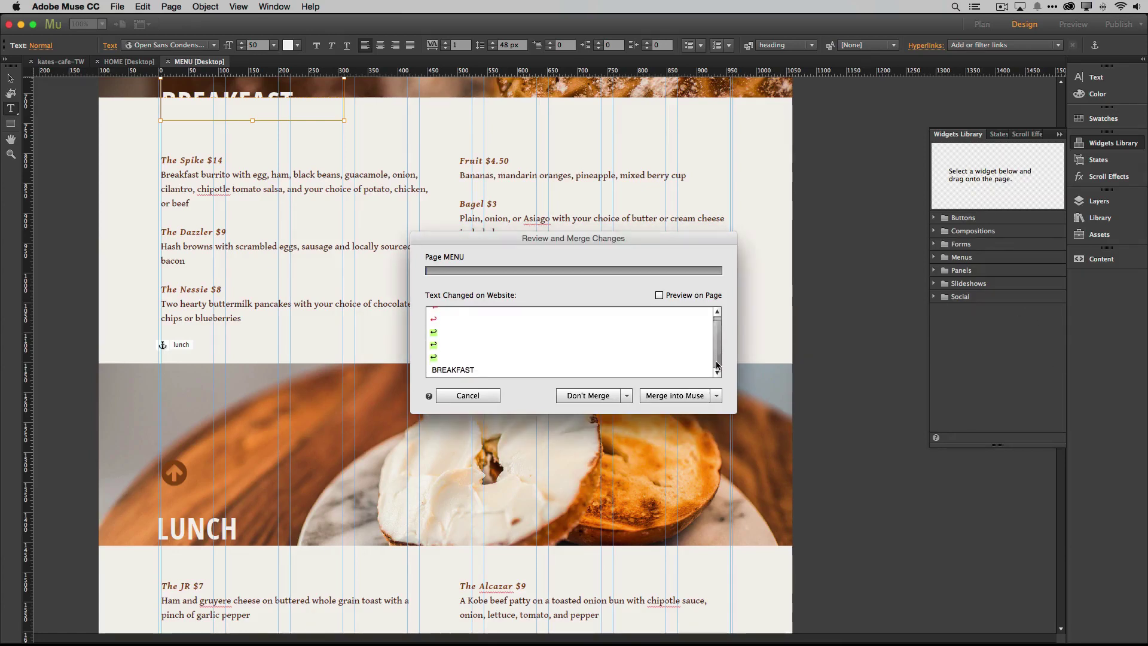
pyautogui.click(683, 394)
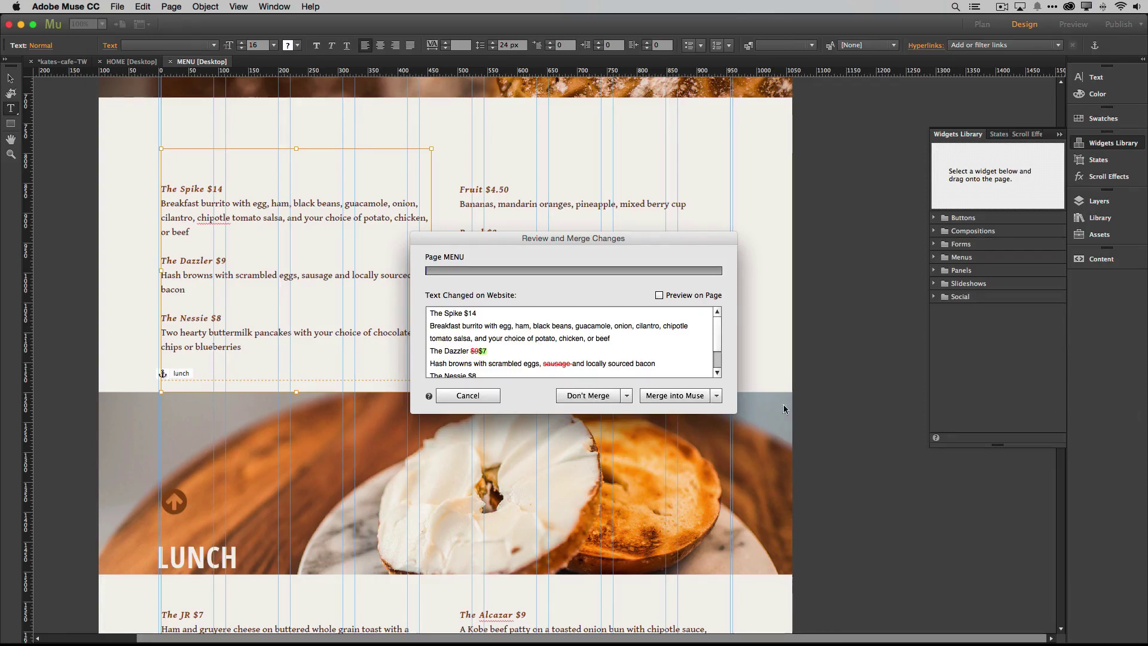
pyautogui.click(716, 395)
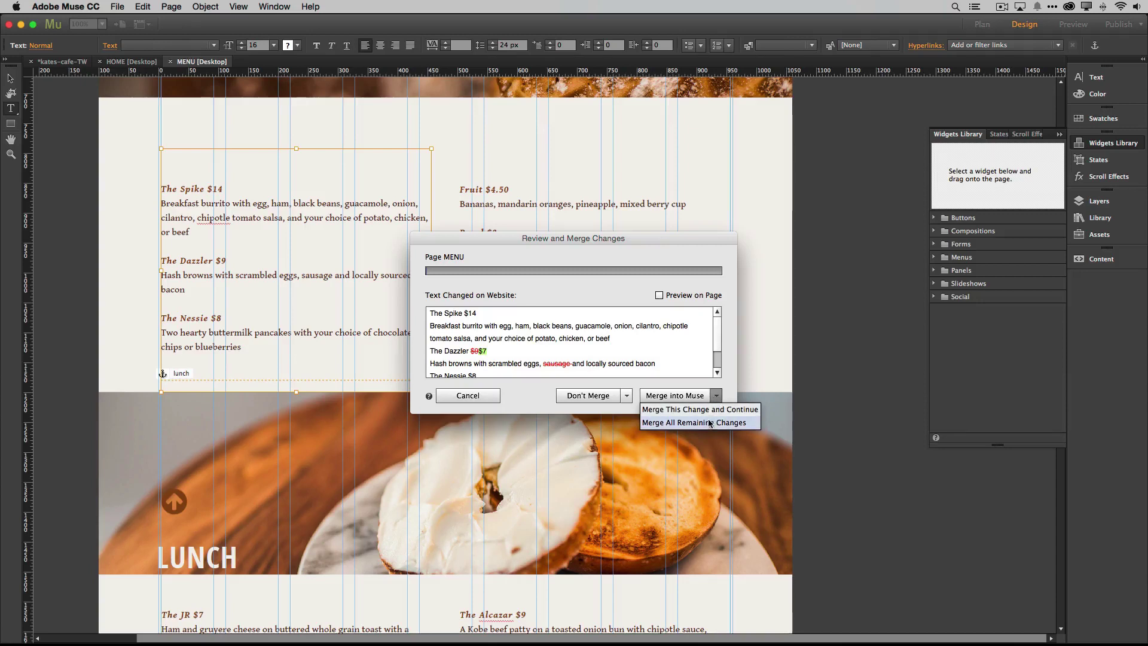
pyautogui.click(705, 422)
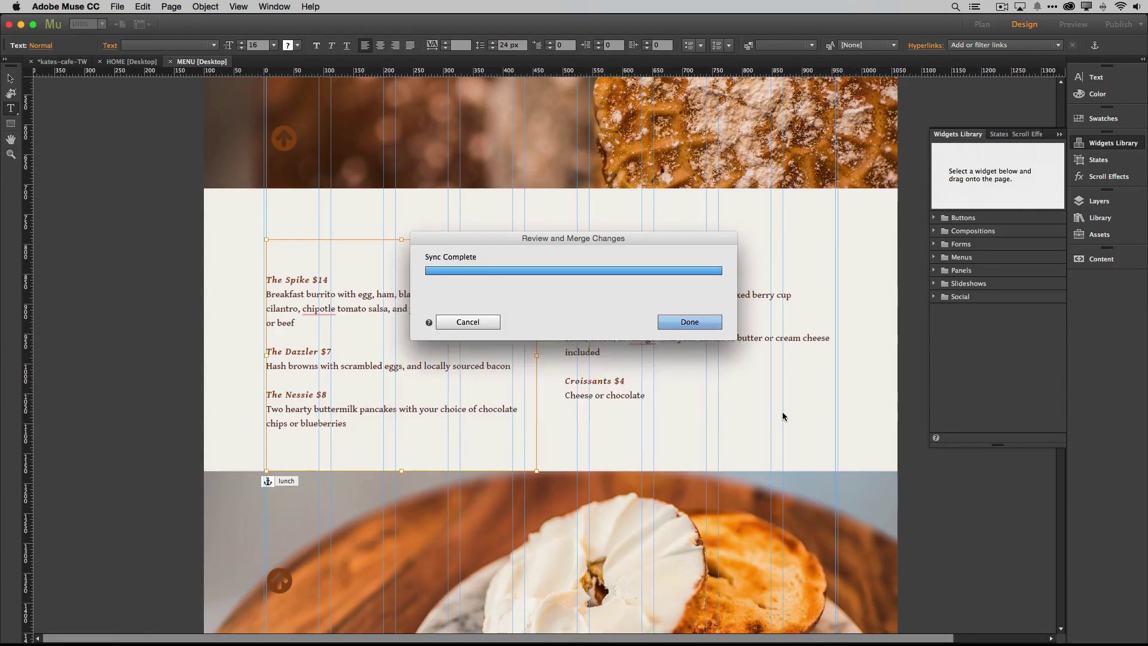
# Step: Close the Sync Complete summary and save the kates-cafe-TW site
pyautogui.click(685, 326)
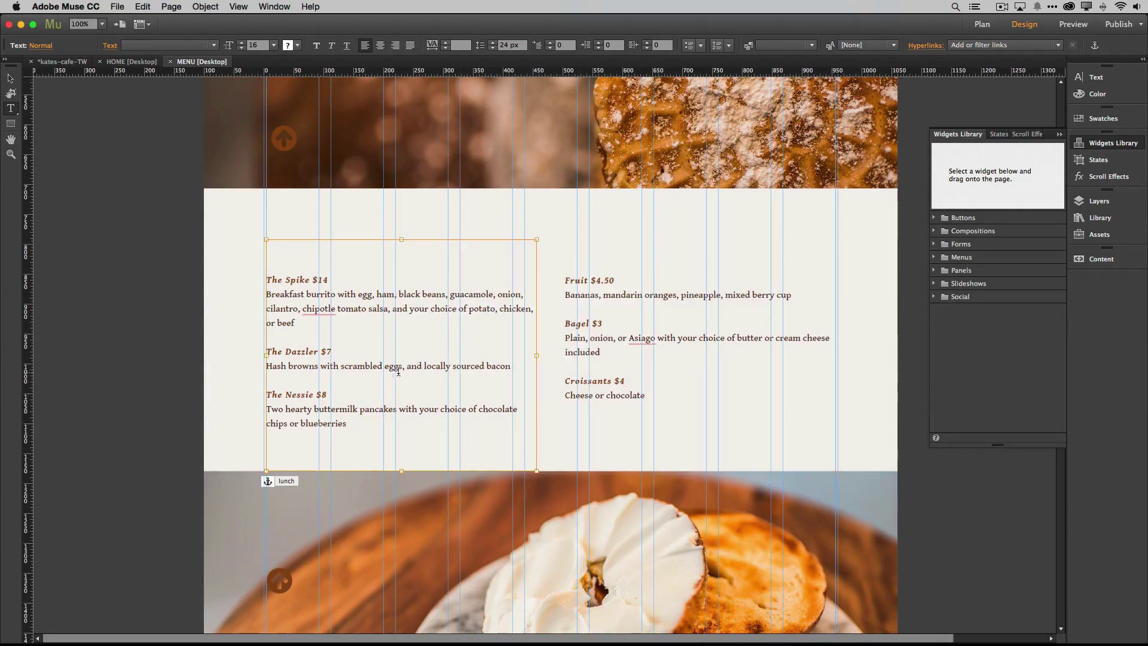
pyautogui.click(116, 6)
pyautogui.click(124, 85)
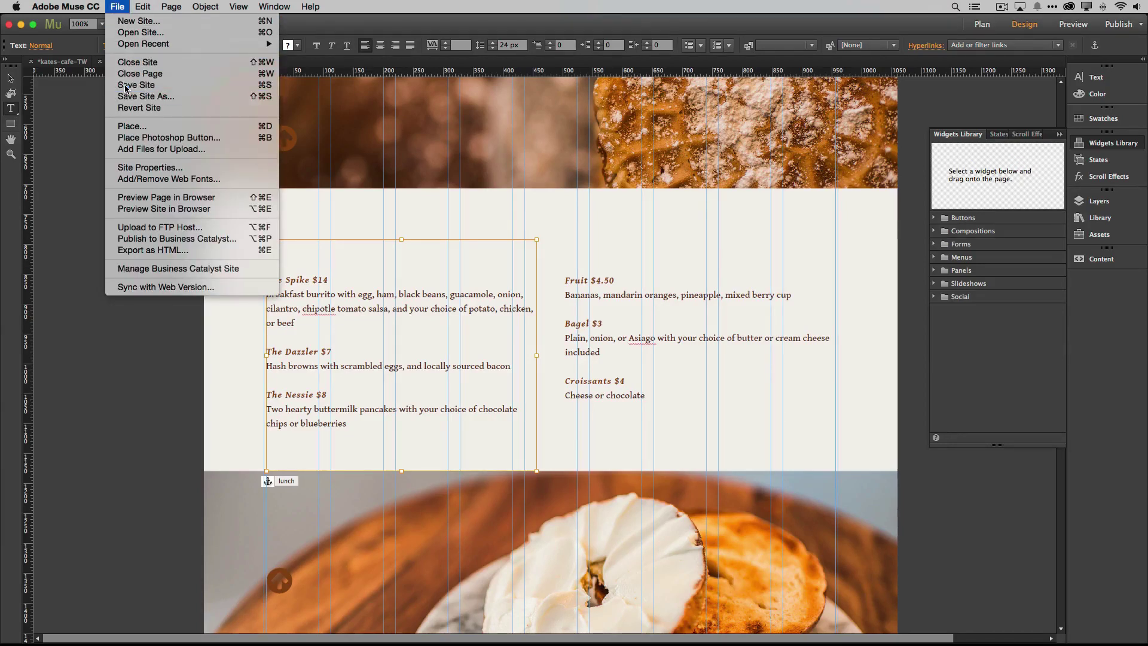